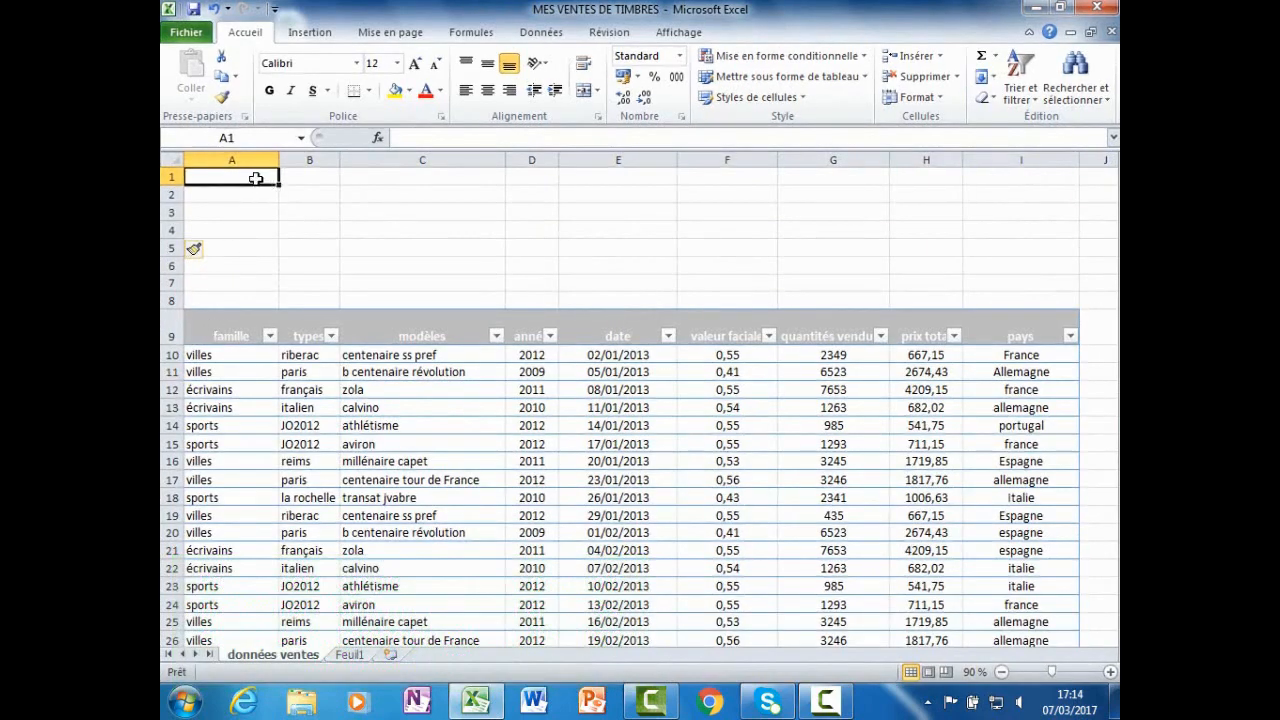
- Enter the criteria headers famille, types, modèles, année and date across cells A1 to E1
type("fam")
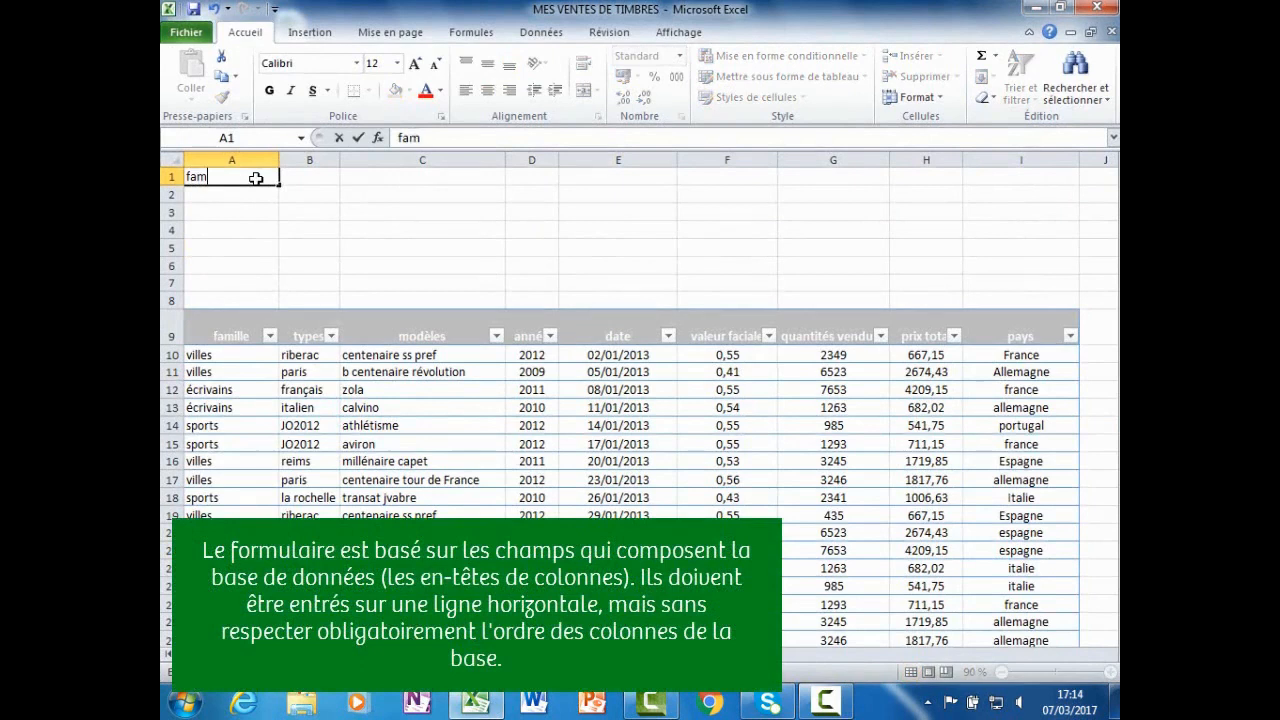
type("ille")
key("Tab")
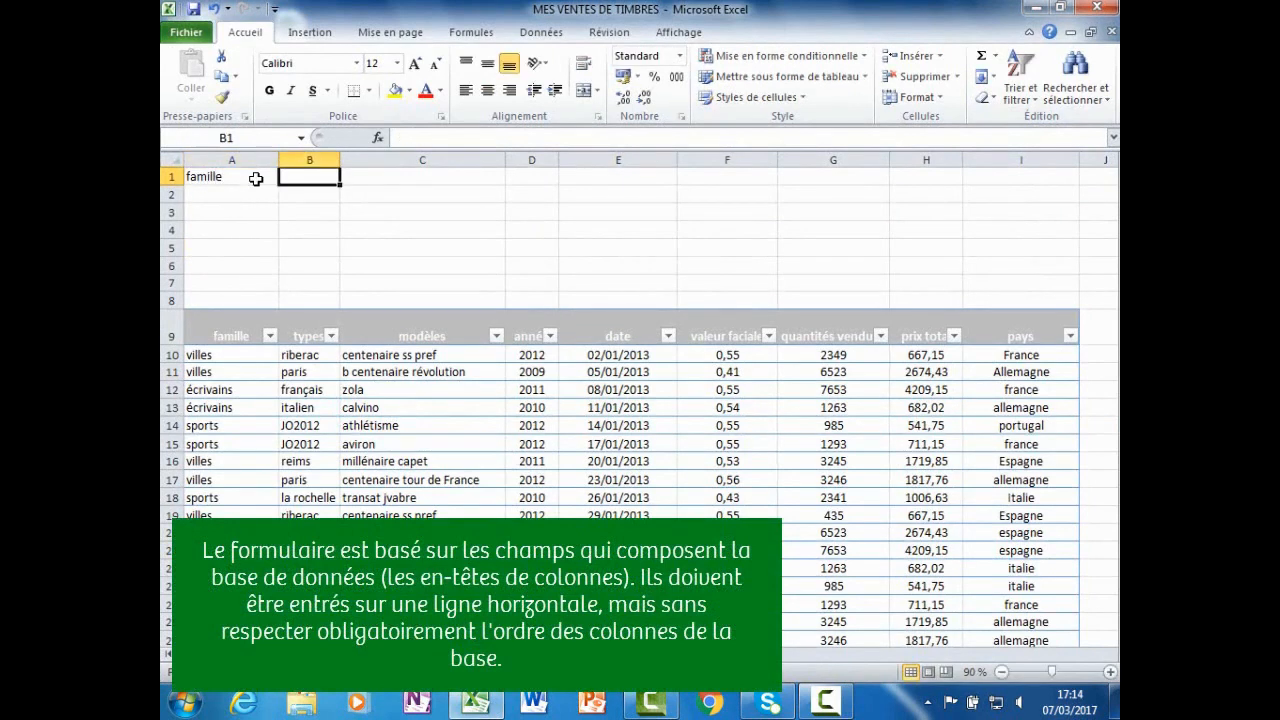
type("types")
key("Tab")
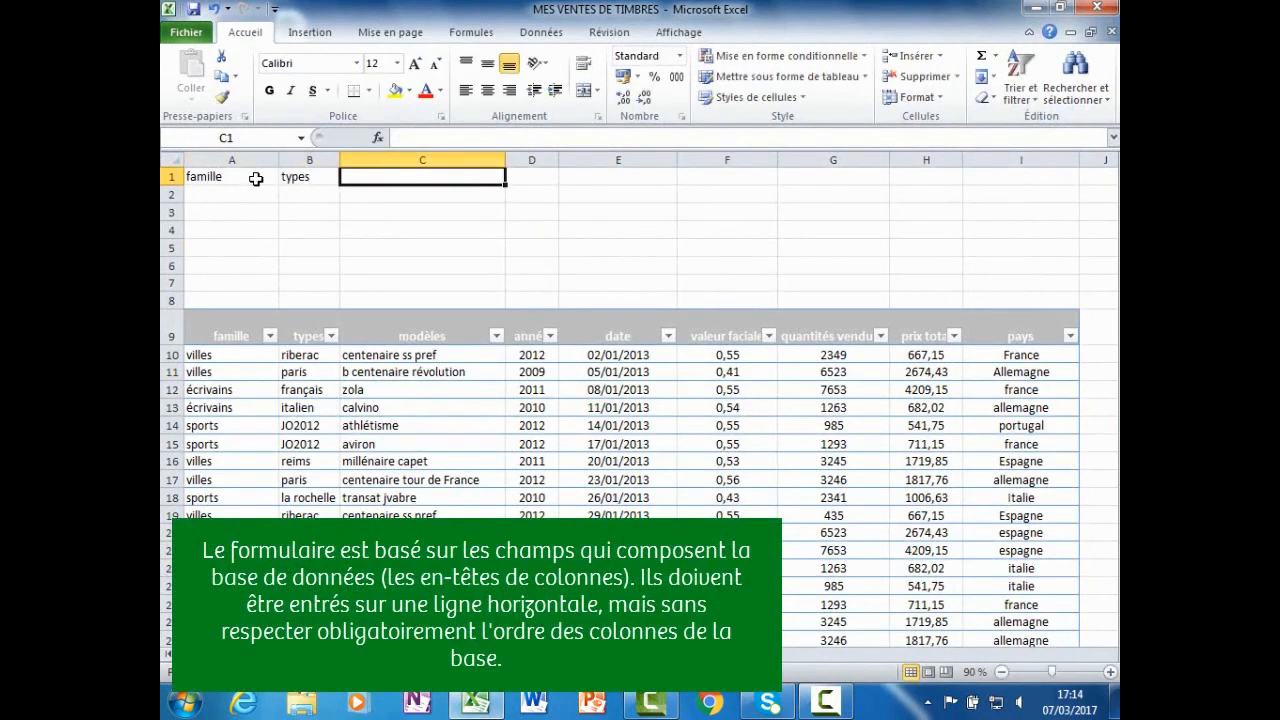
type("modè")
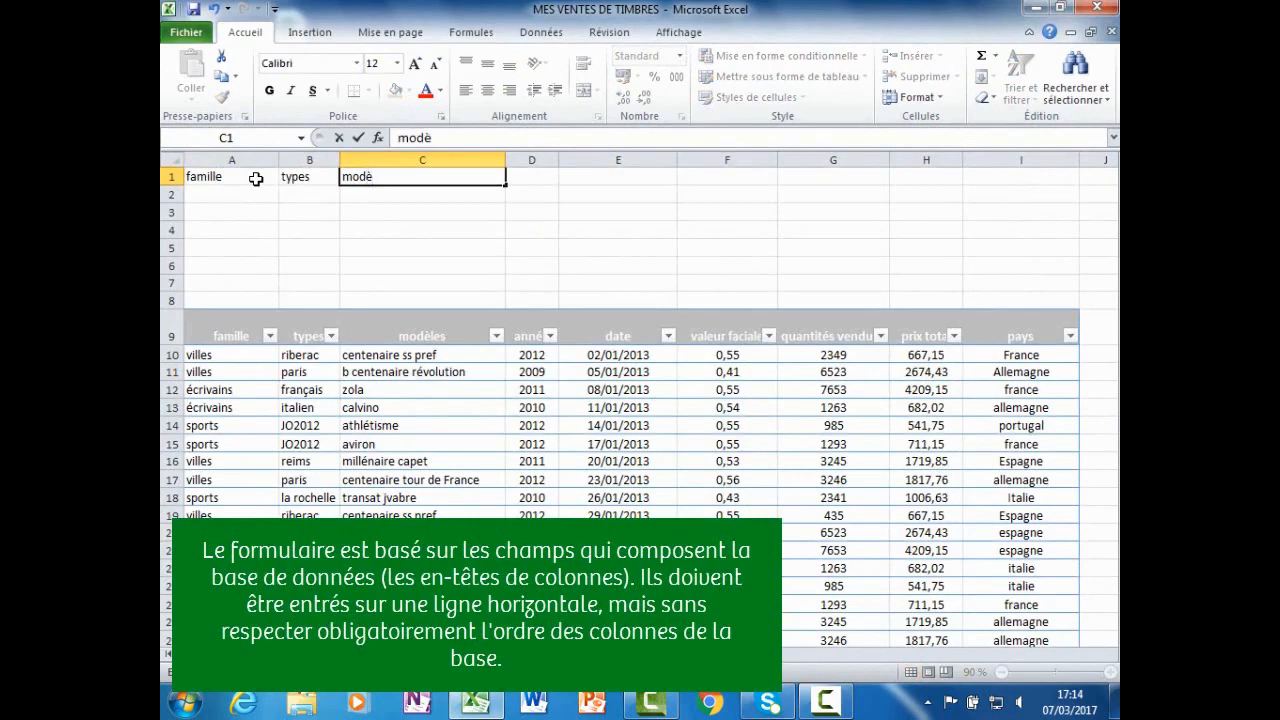
type("les")
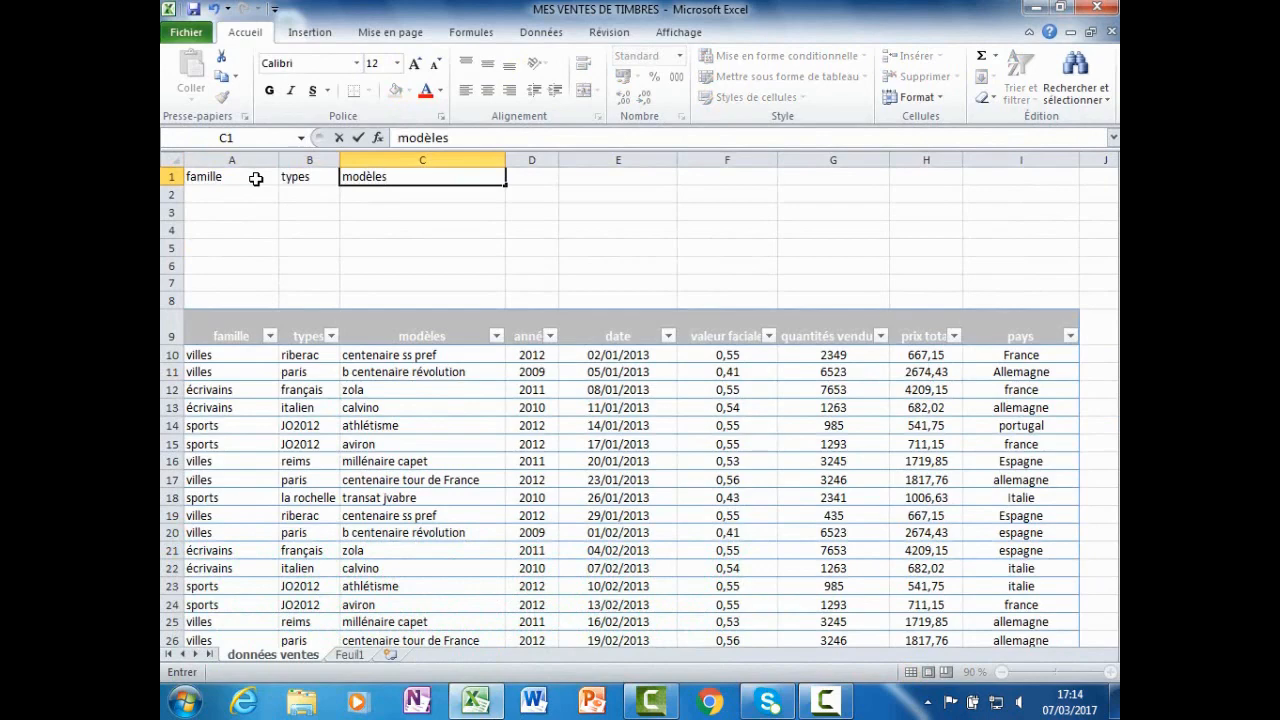
key("Tab")
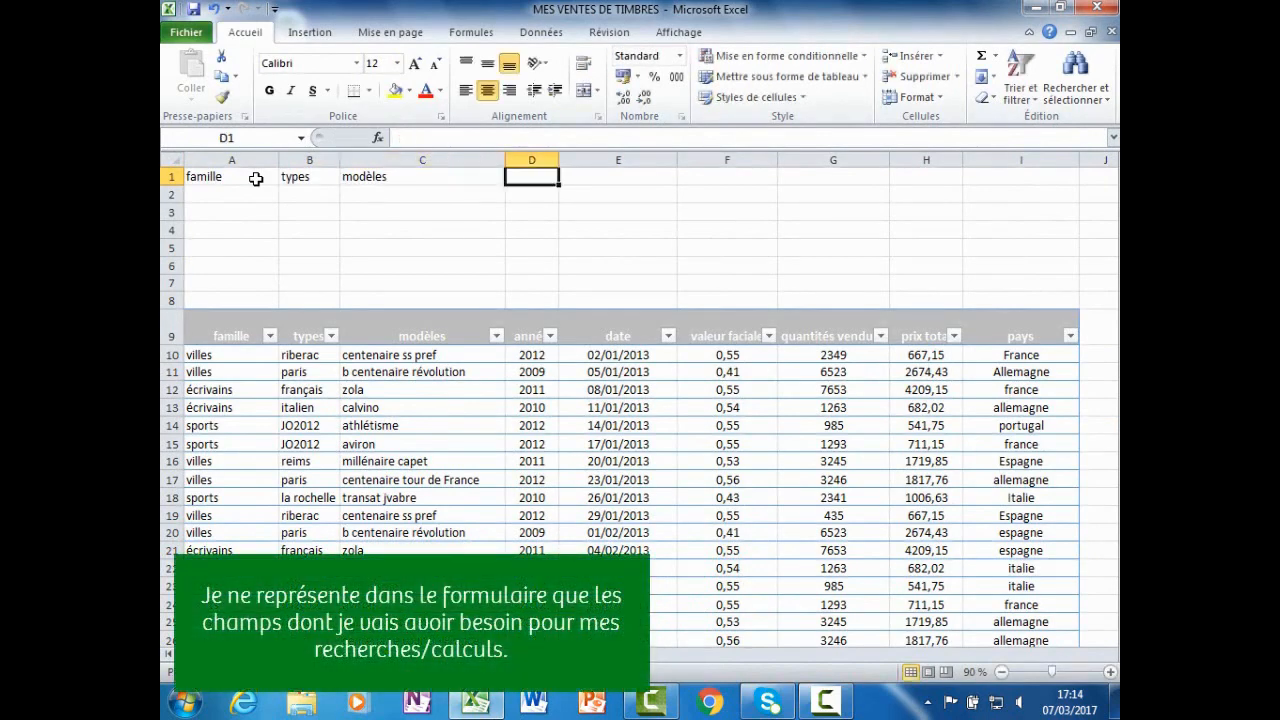
type("année")
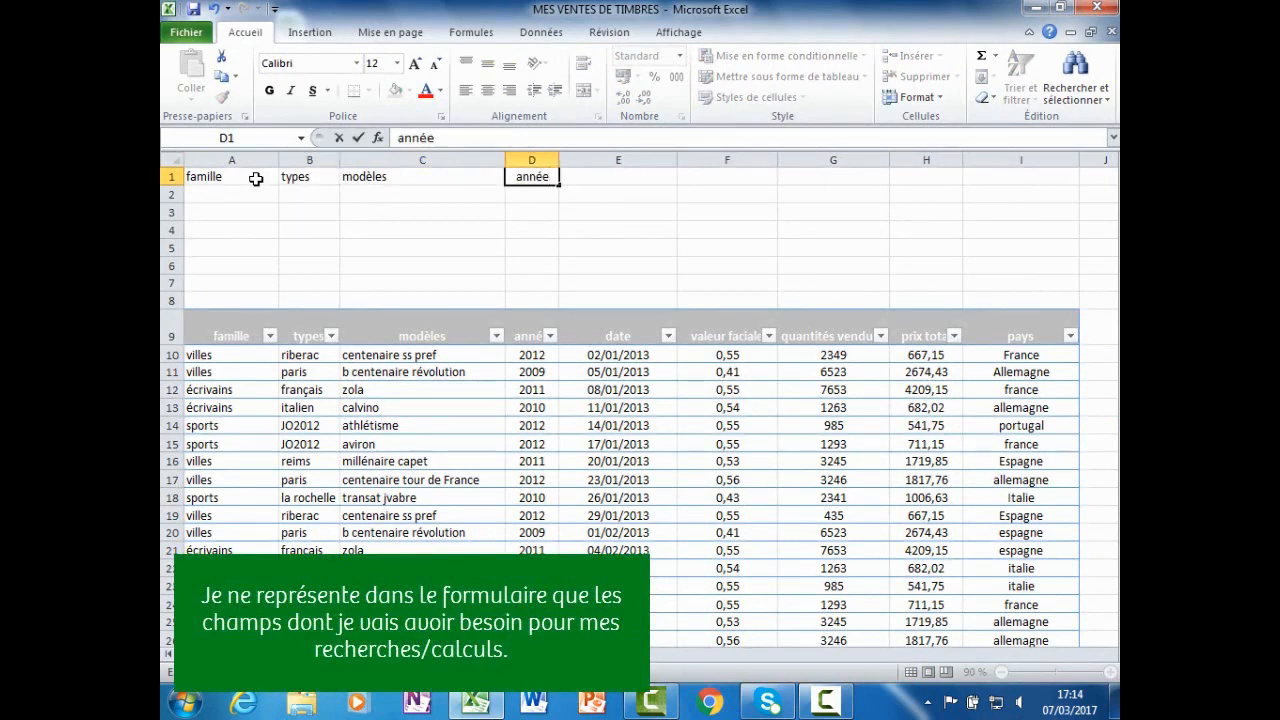
key("Tab")
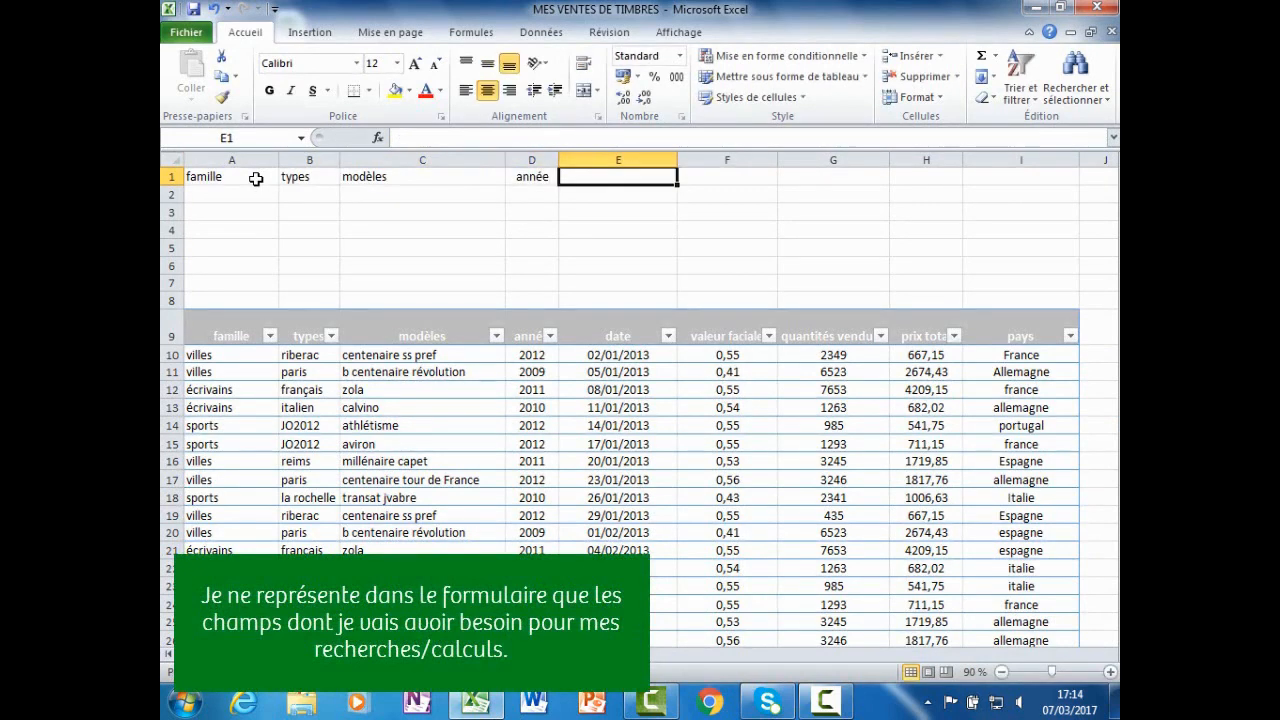
type("date")
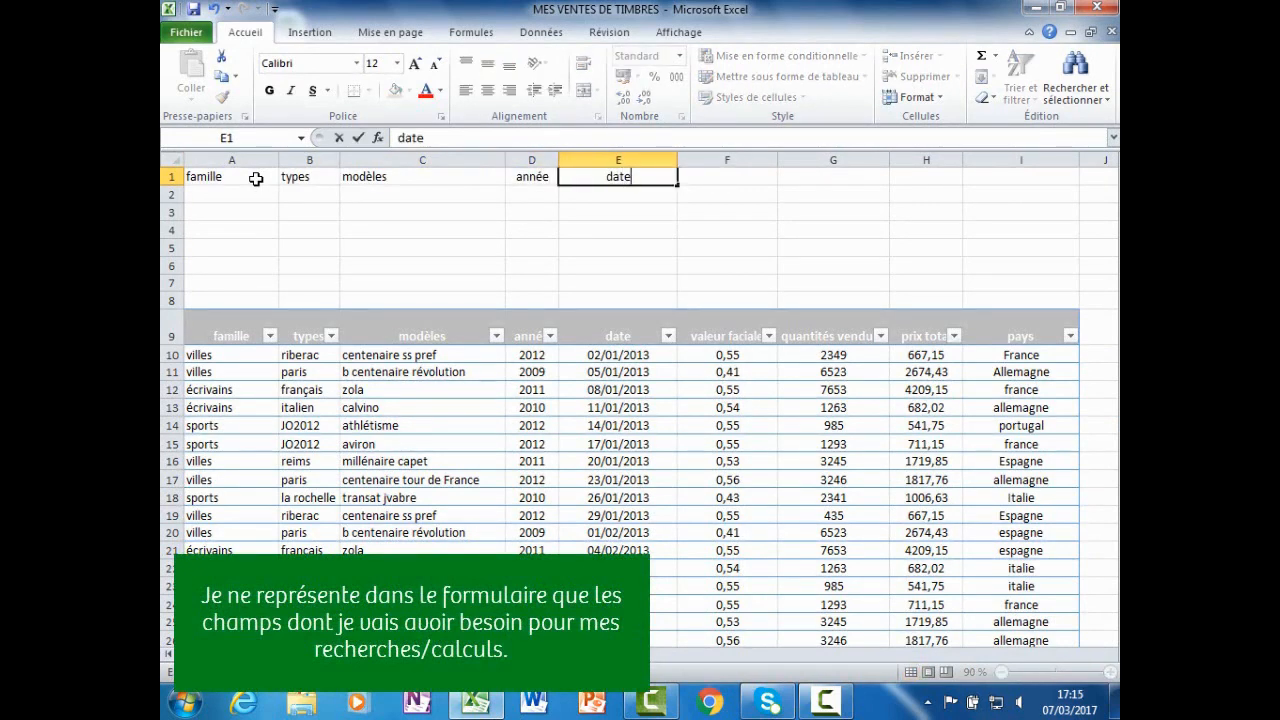
key("Tab")
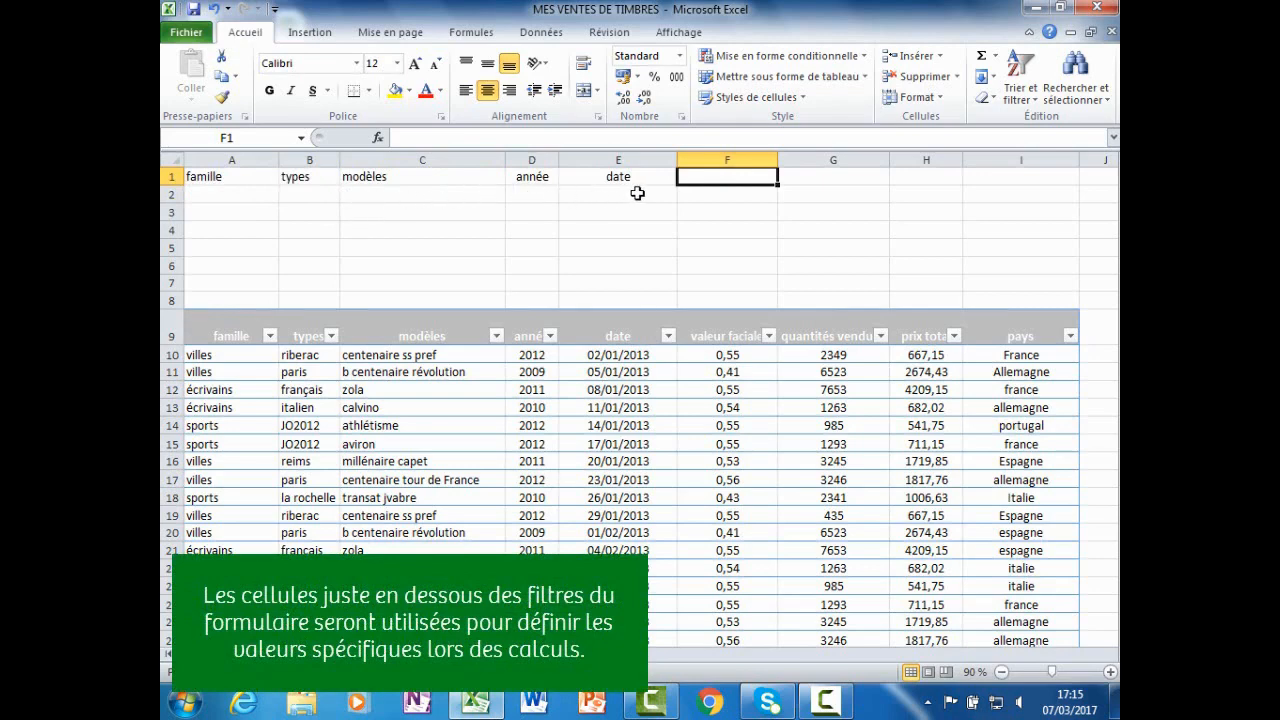
- Label C4:C6 "nb moyen de timbres Villes vendus", "nb moyen de timbres Villes vendus sur 2013" and "nb max timbres vendus Types Riberac"
left_click(245, 197)
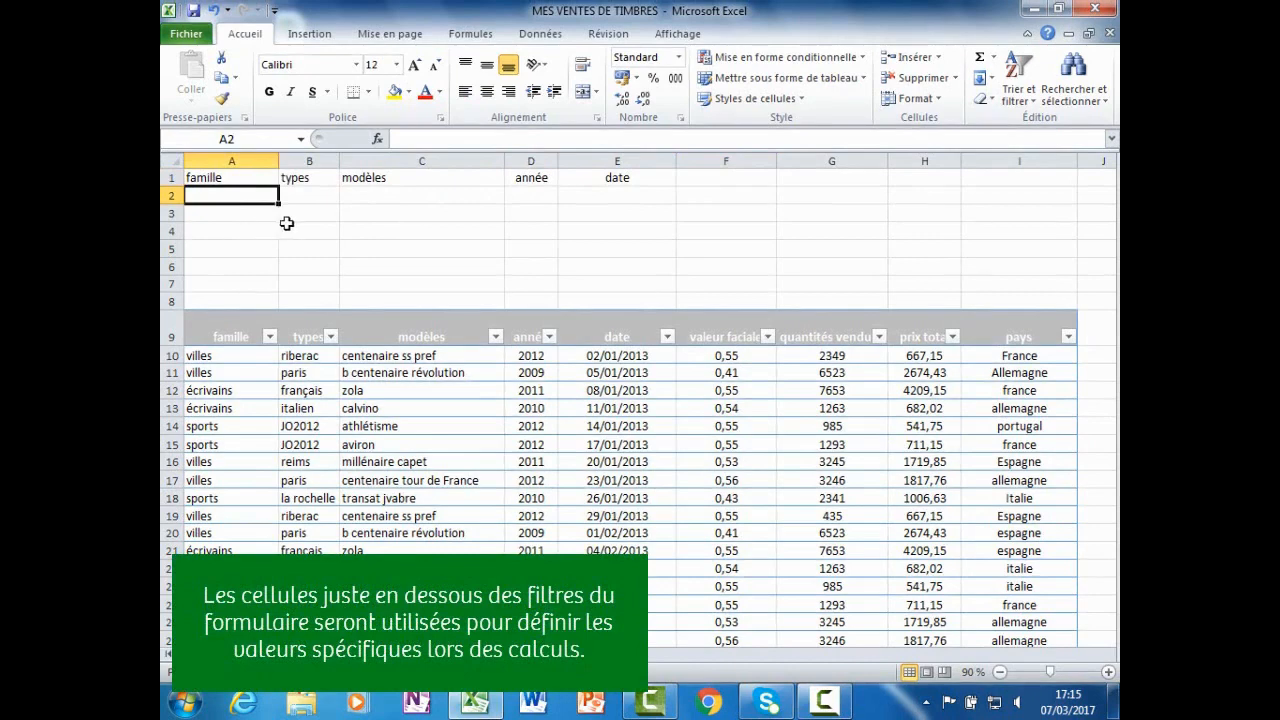
left_click(373, 229)
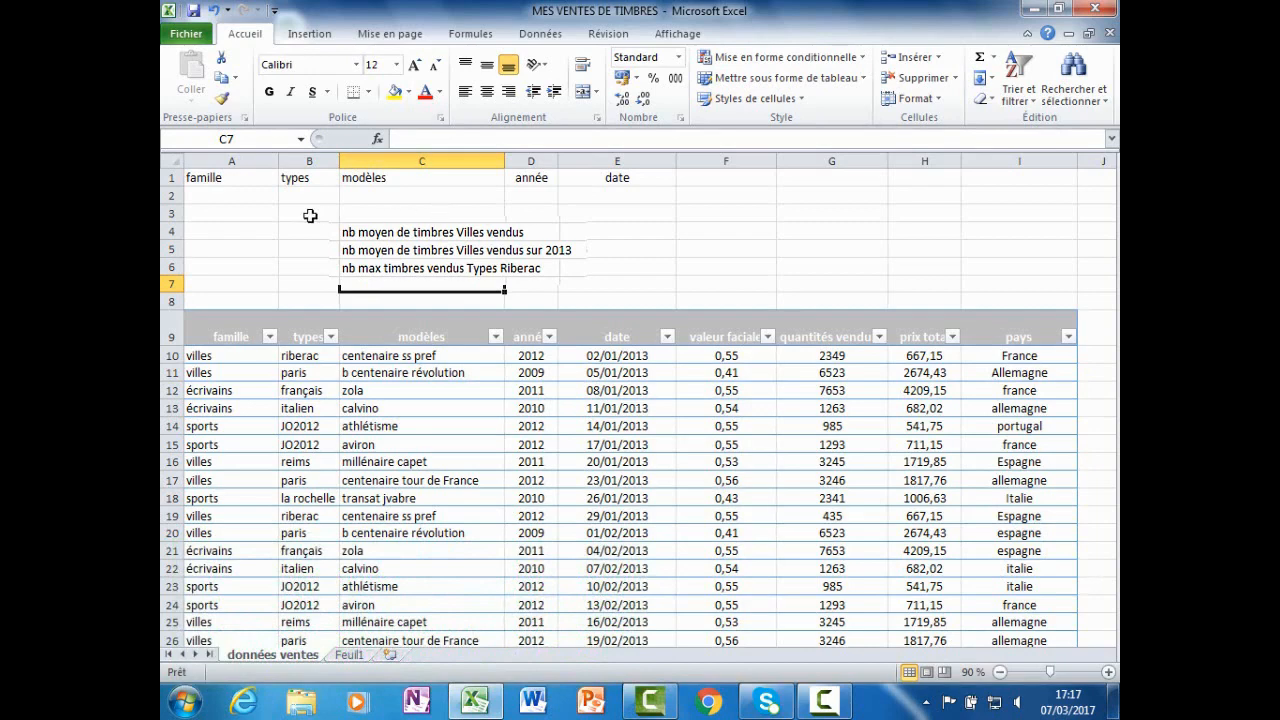
- Enter the text criterion ="villes" in A2 under the famille header
left_click(214, 194)
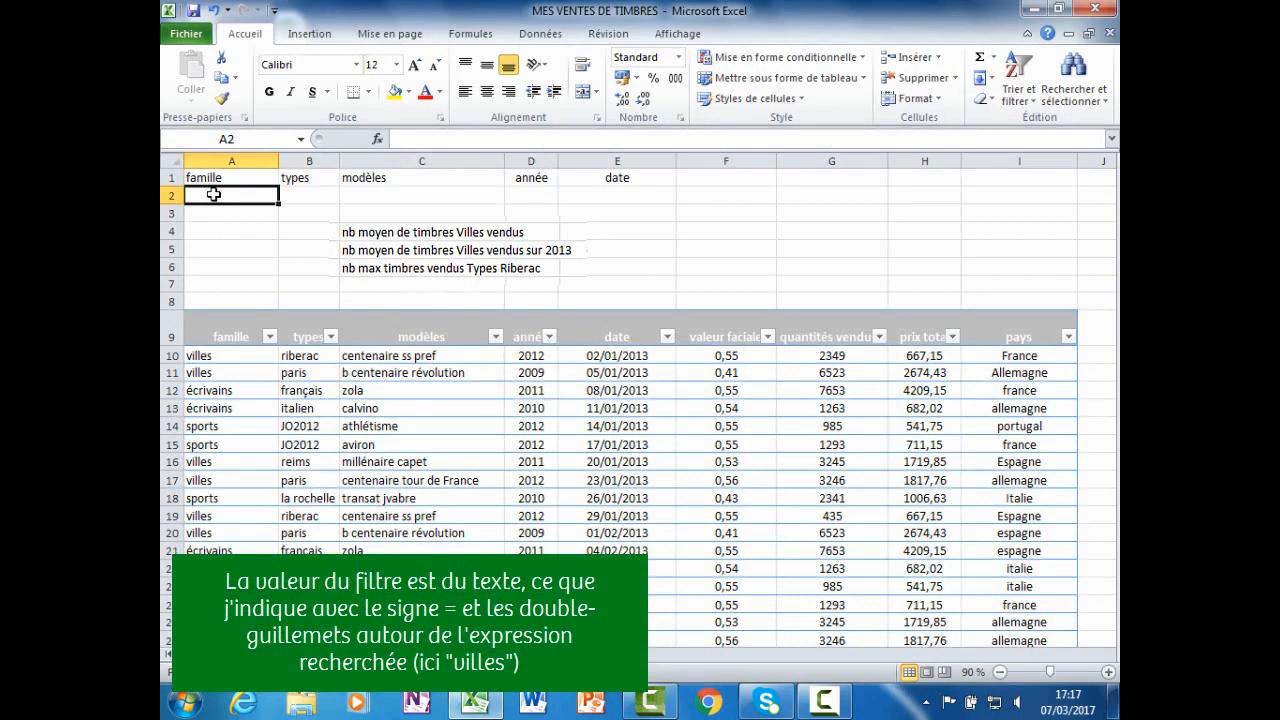
type("=\"")
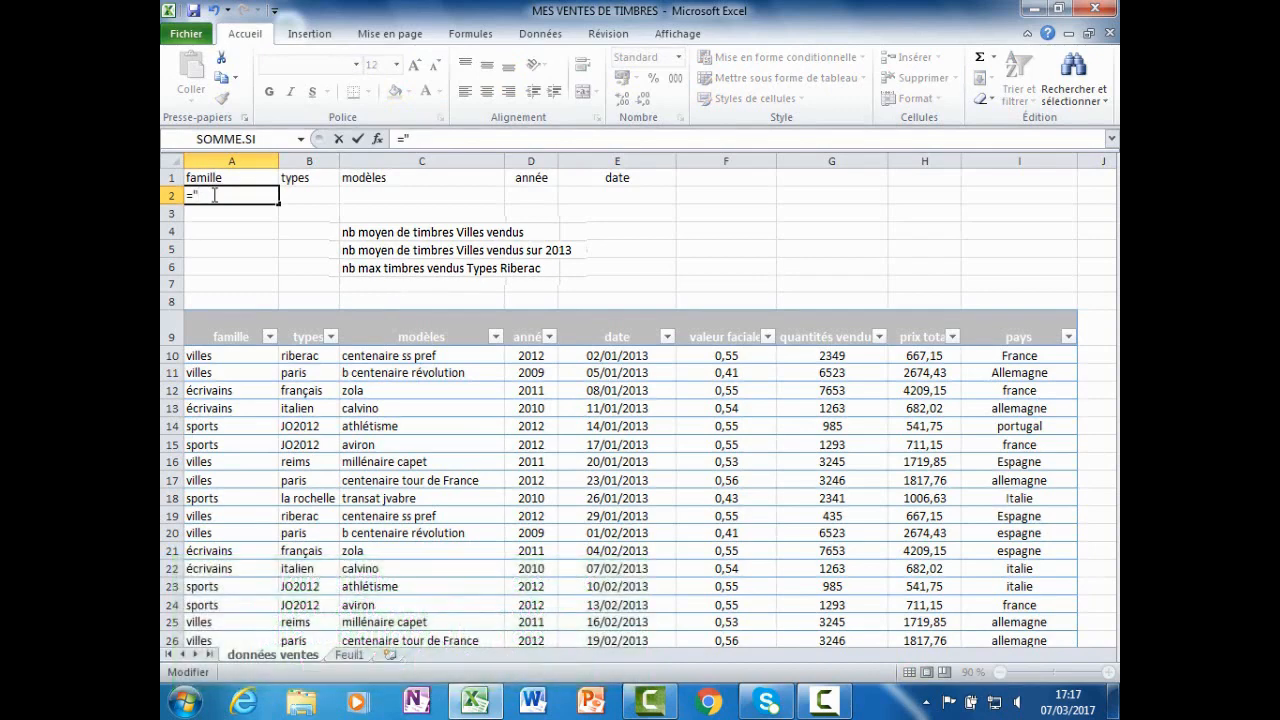
type("villes\"")
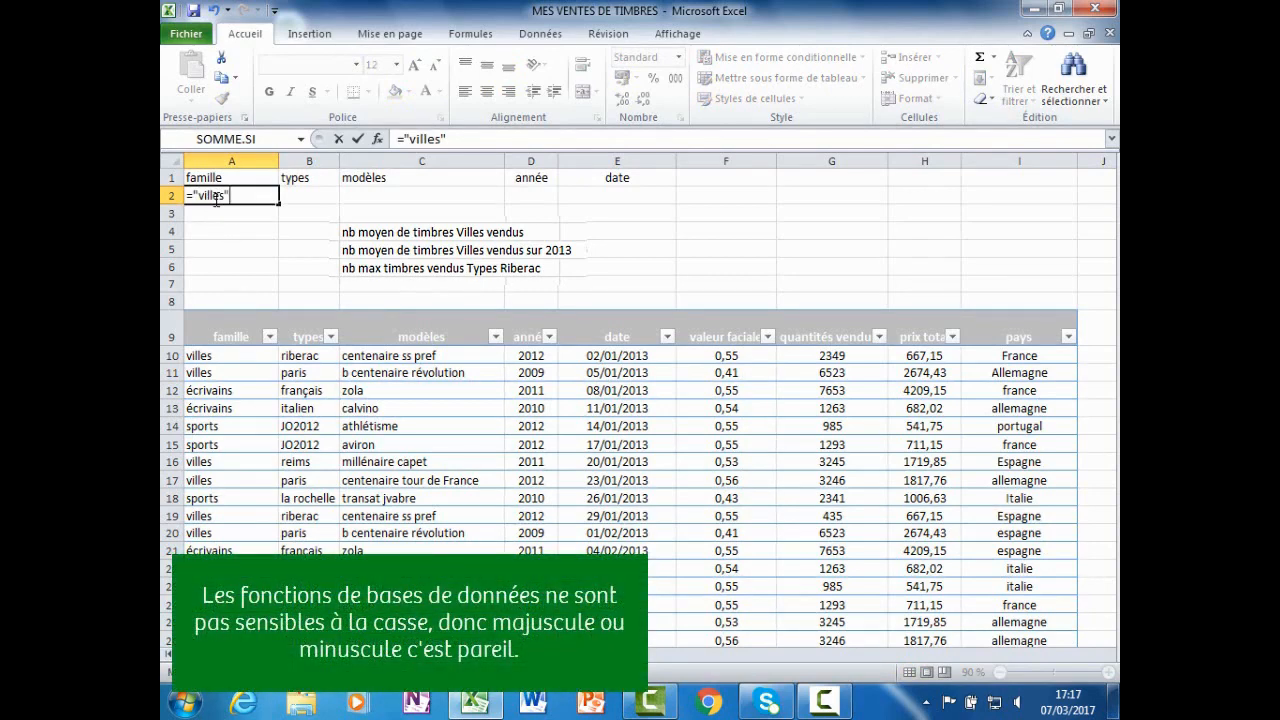
key("Tab")
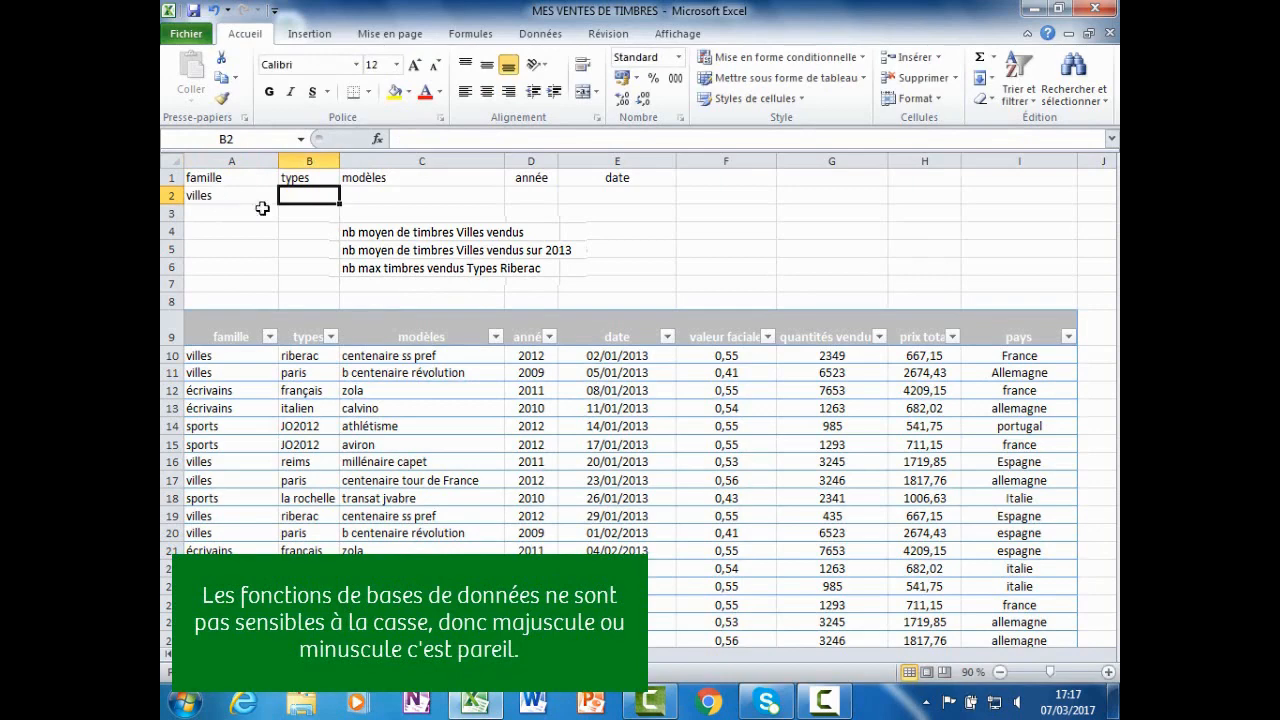
- Start a BDMOYENNE formula in F4 with the entire sales table, Tableau3[#Tout], as the database argument
left_click(697, 233)
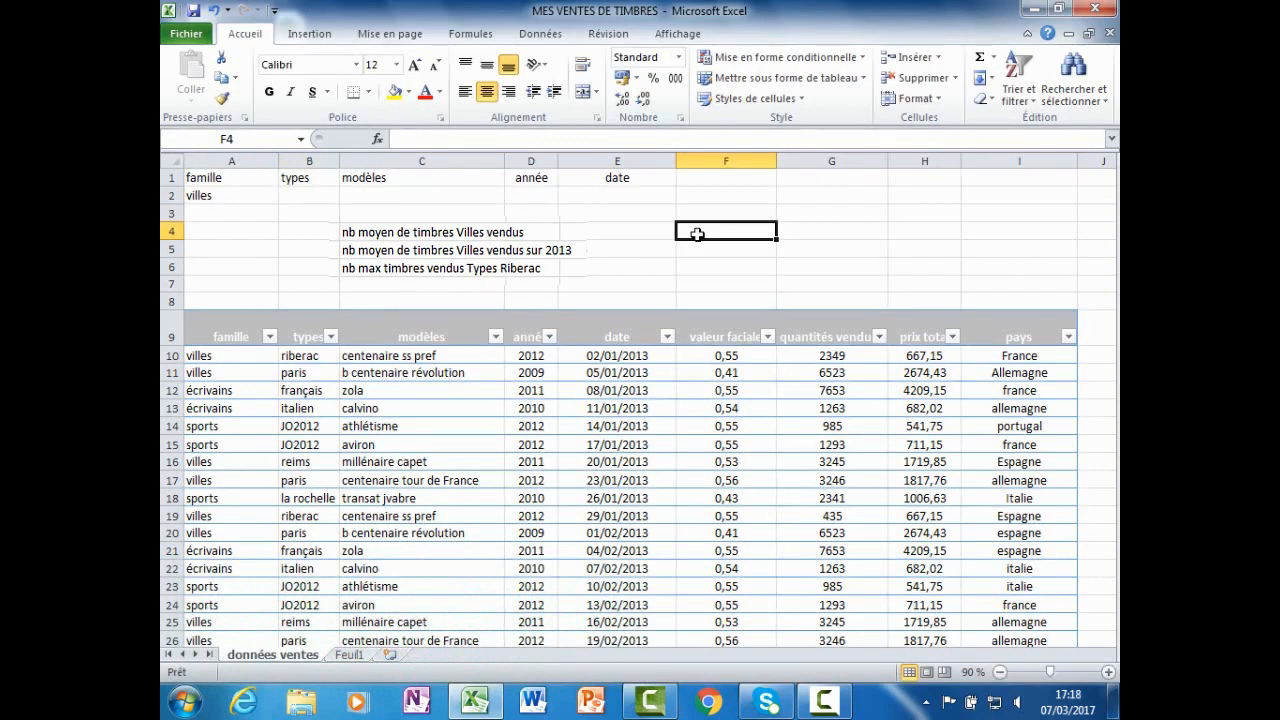
type("=")
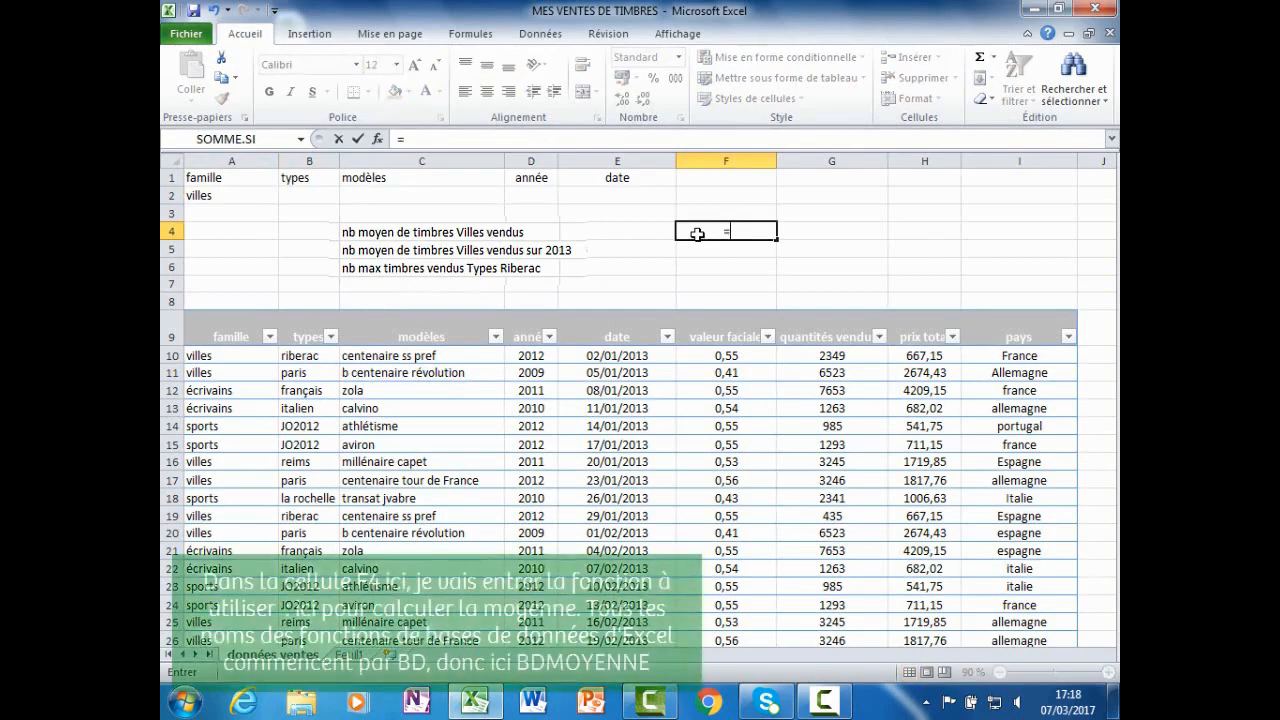
type("bd")
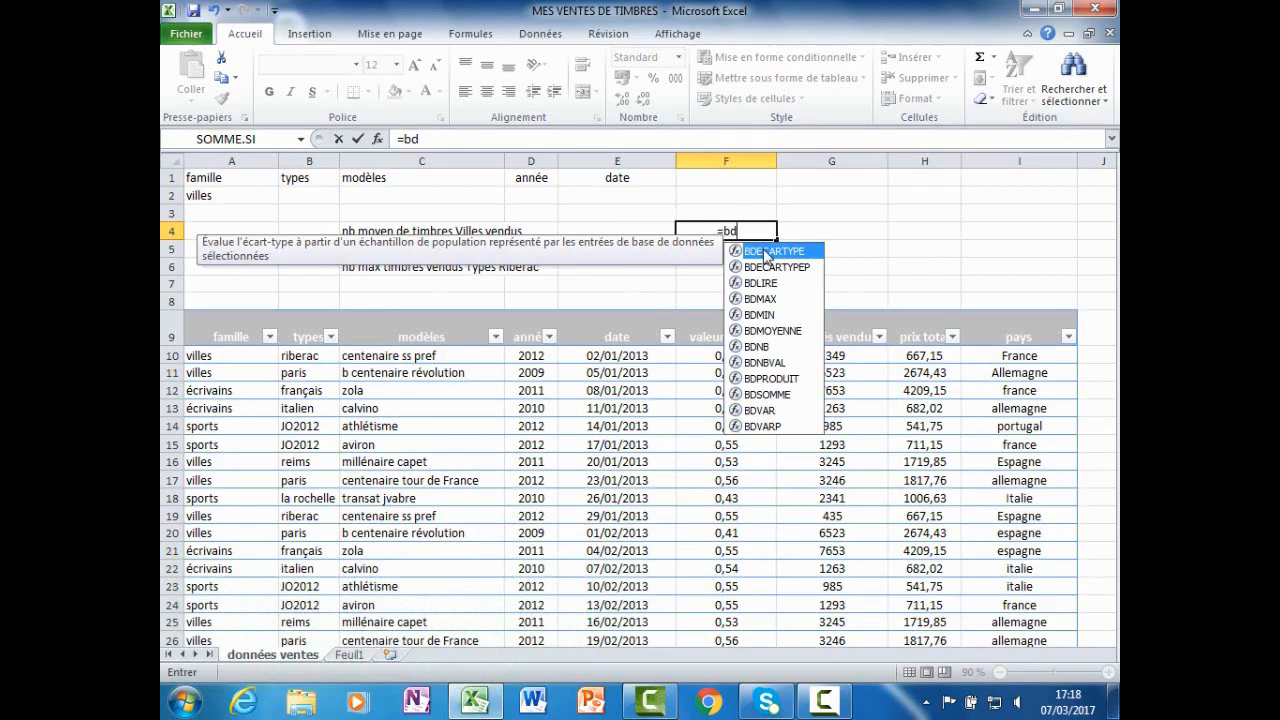
type("m")
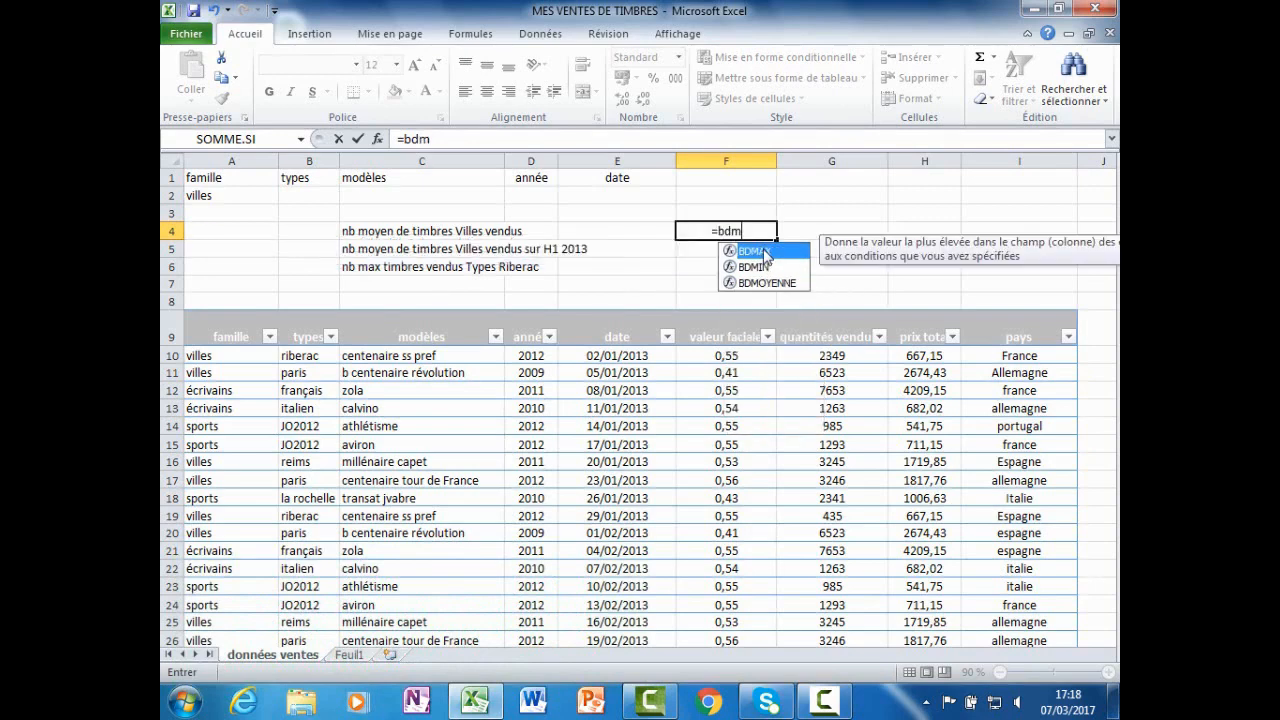
type("oyenne")
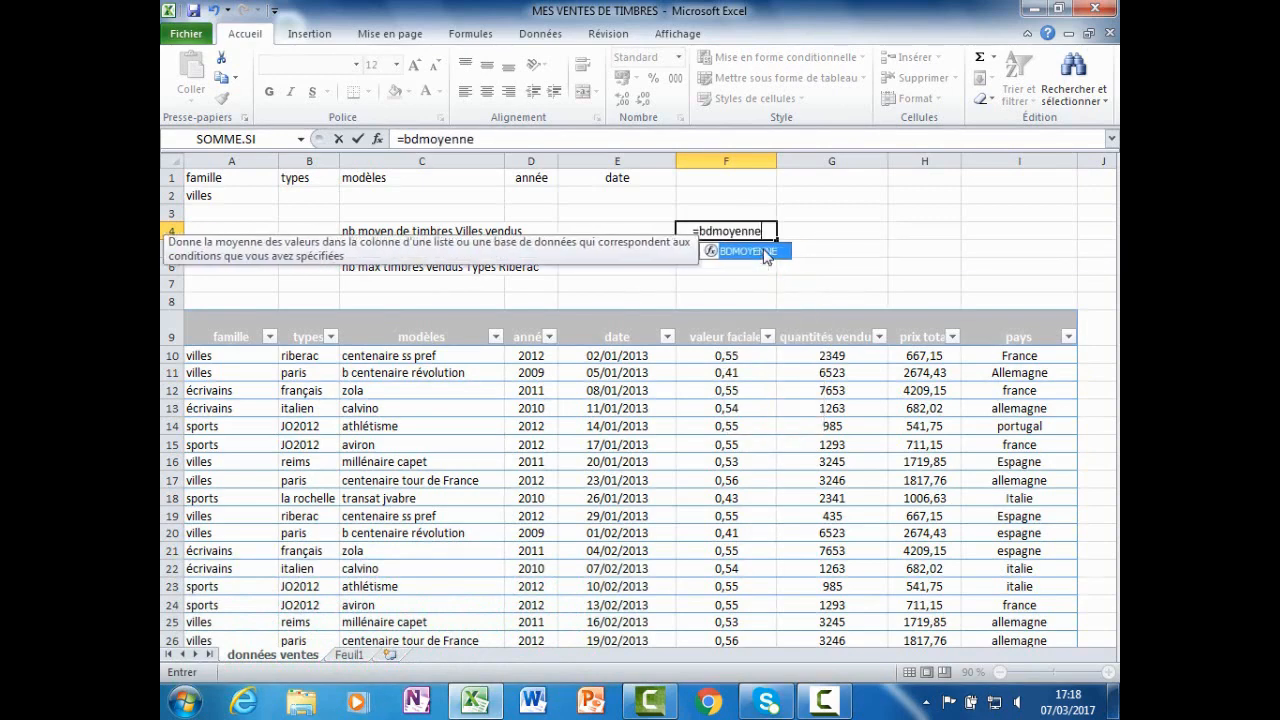
type("(")
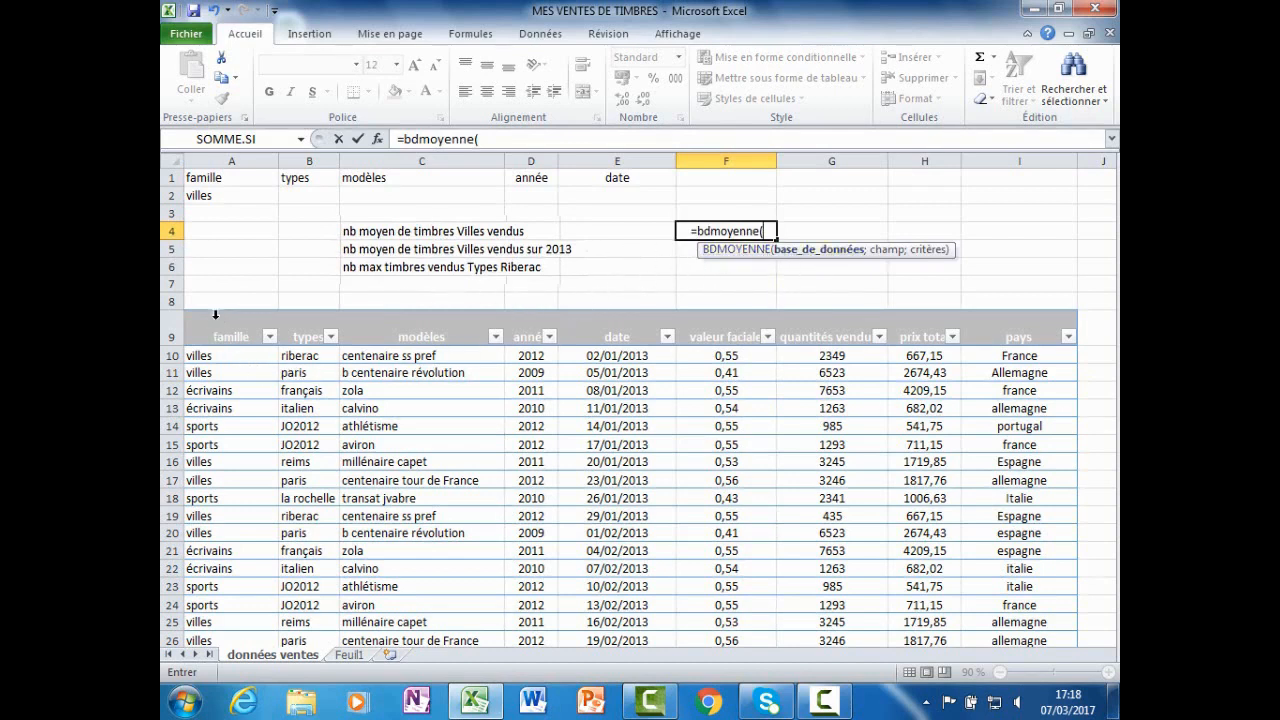
left_click_drag(214, 320, 1048, 618)
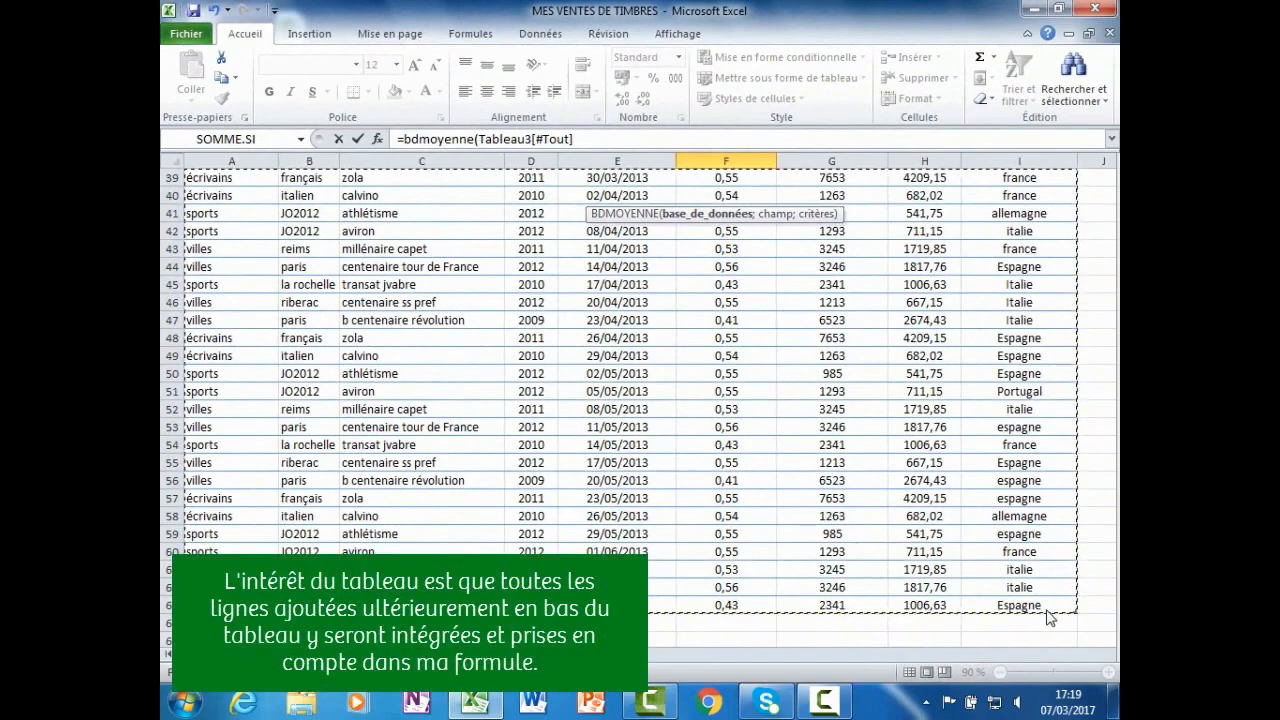
- Complete the BDMOYENNE formula with the field "quantités vendues" and the criteria range A1:A2
type(";")
scroll(1048, 565, "up", 13)
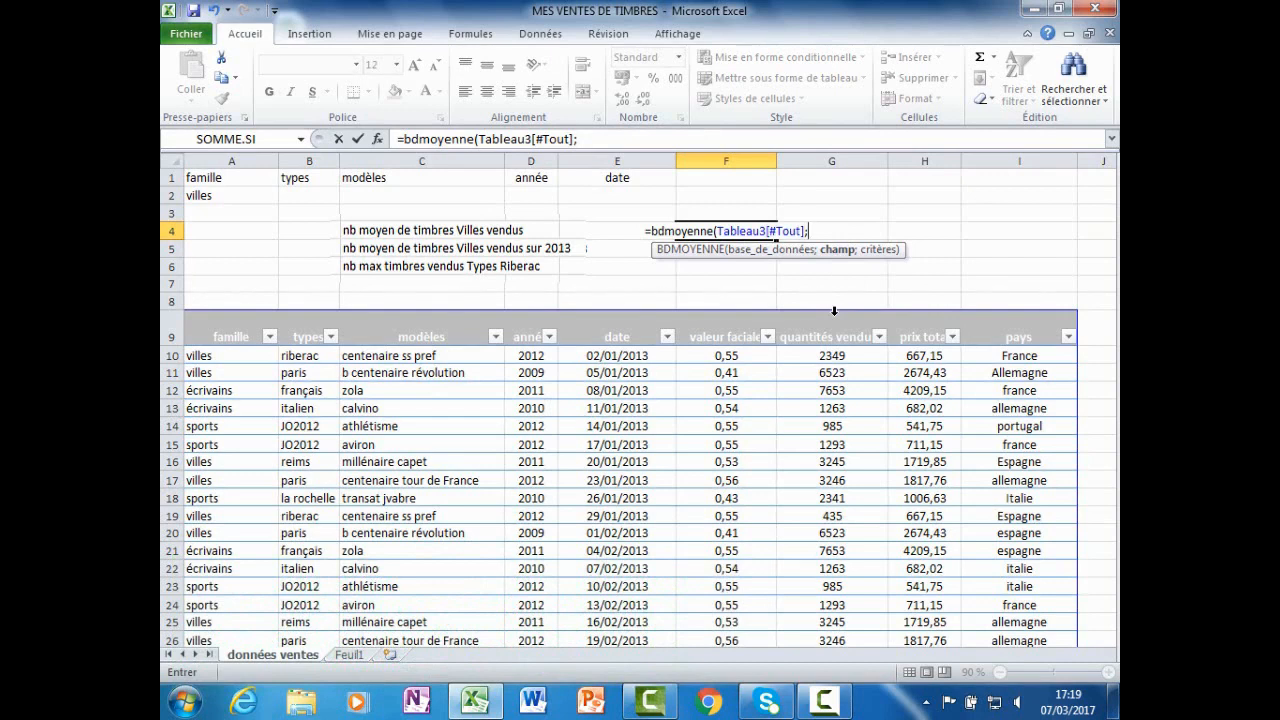
type("\"quant")
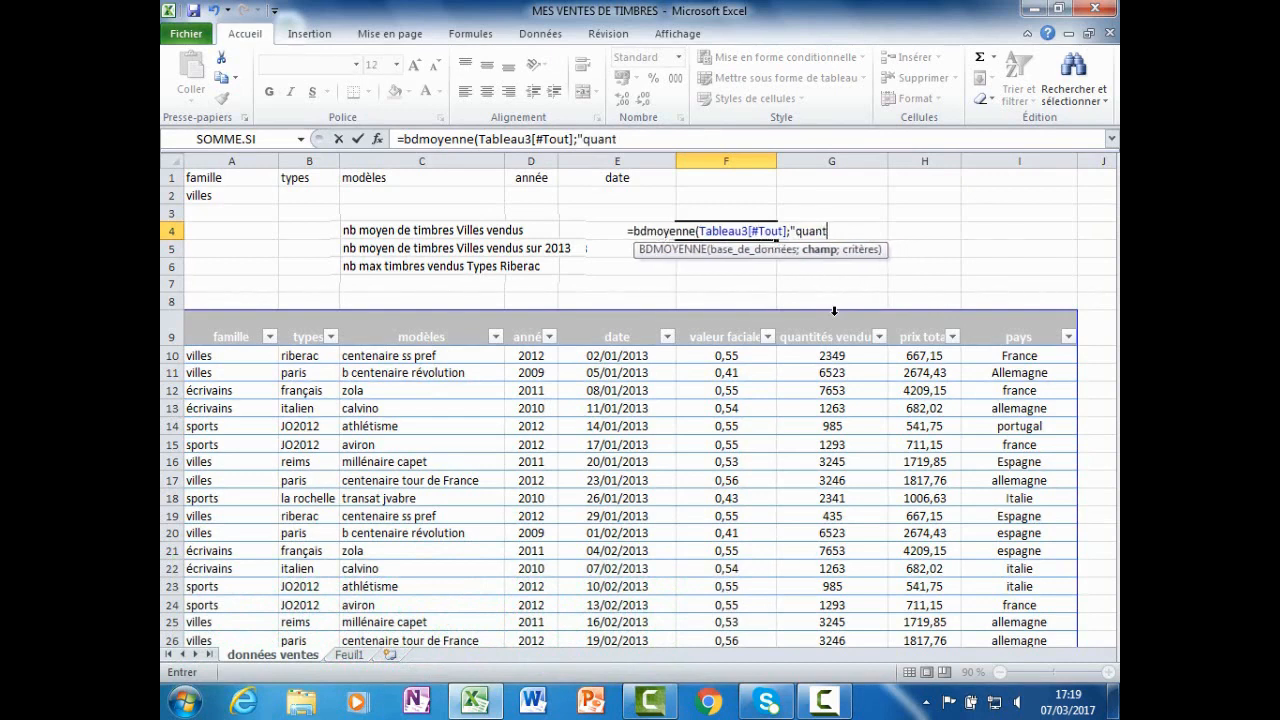
type("ités vend")
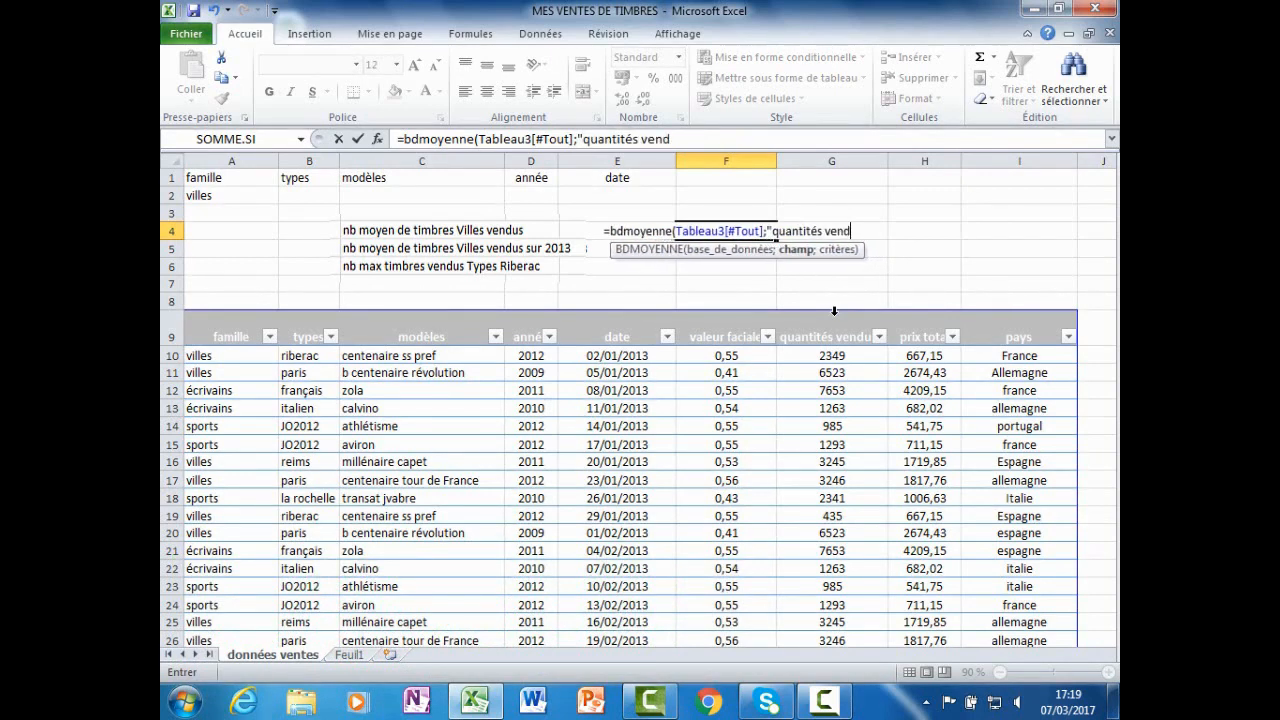
type("ues")
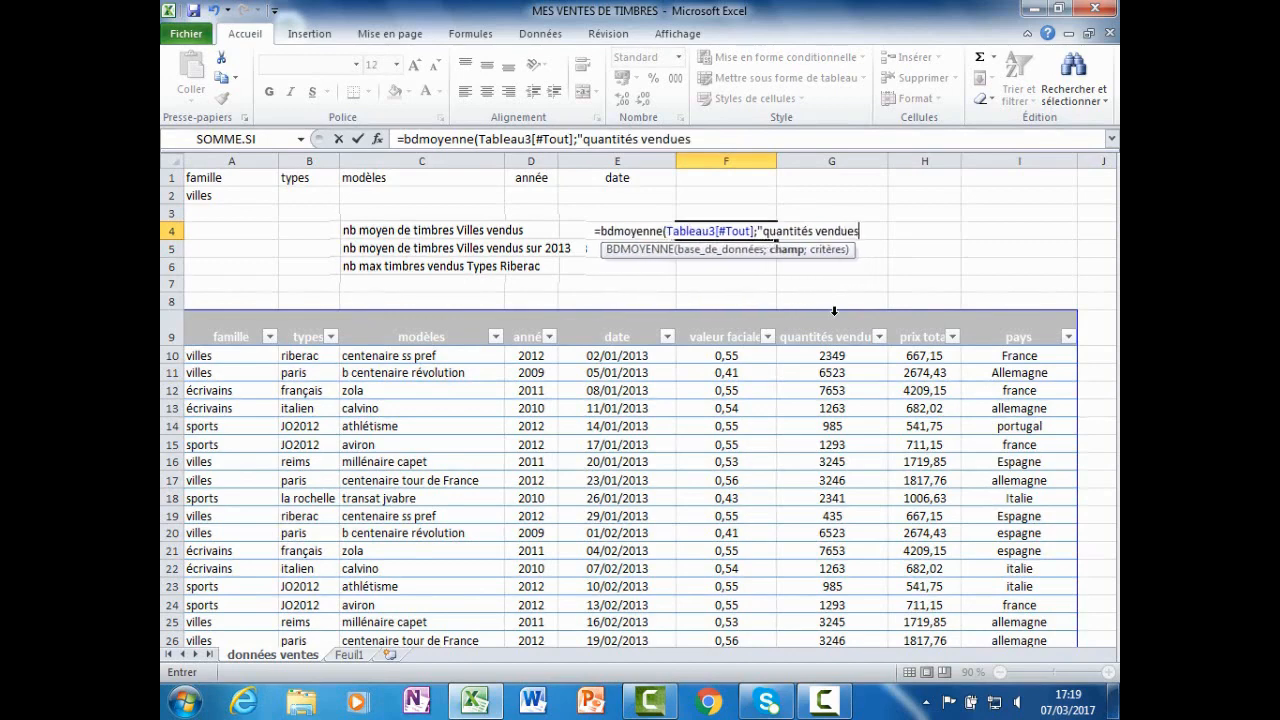
type("\";")
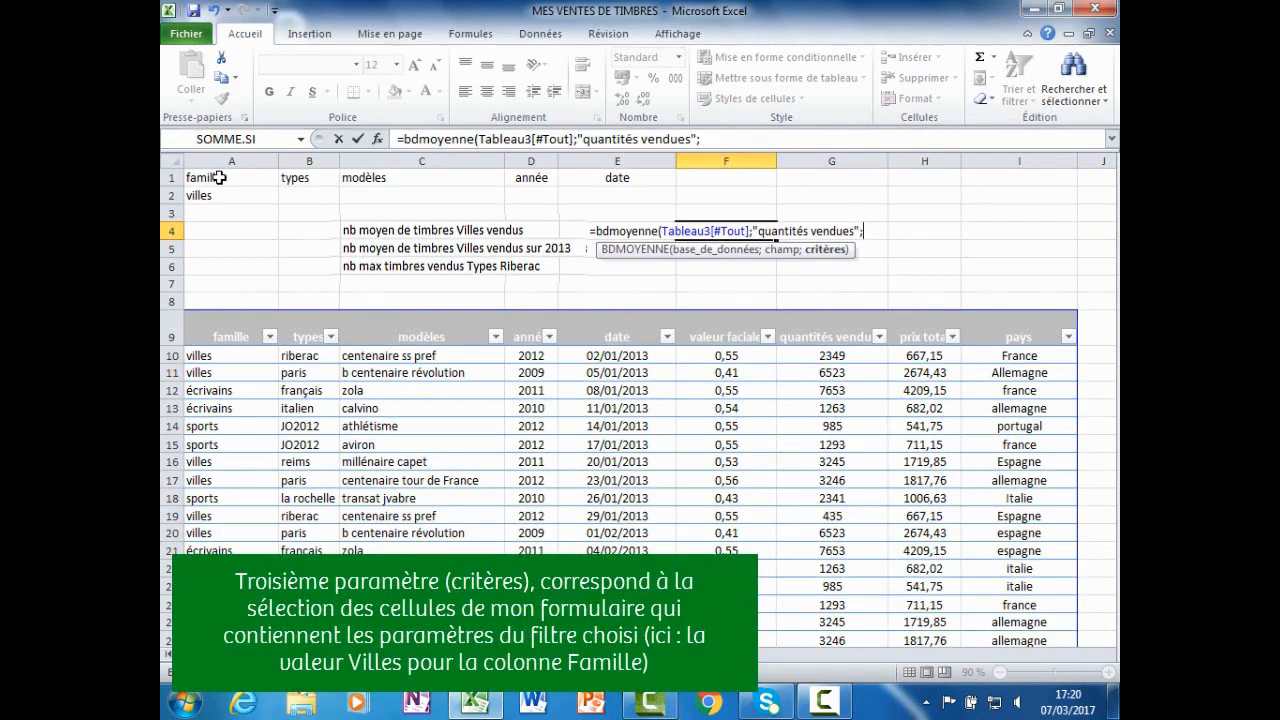
left_click_drag(219, 177, 218, 193)
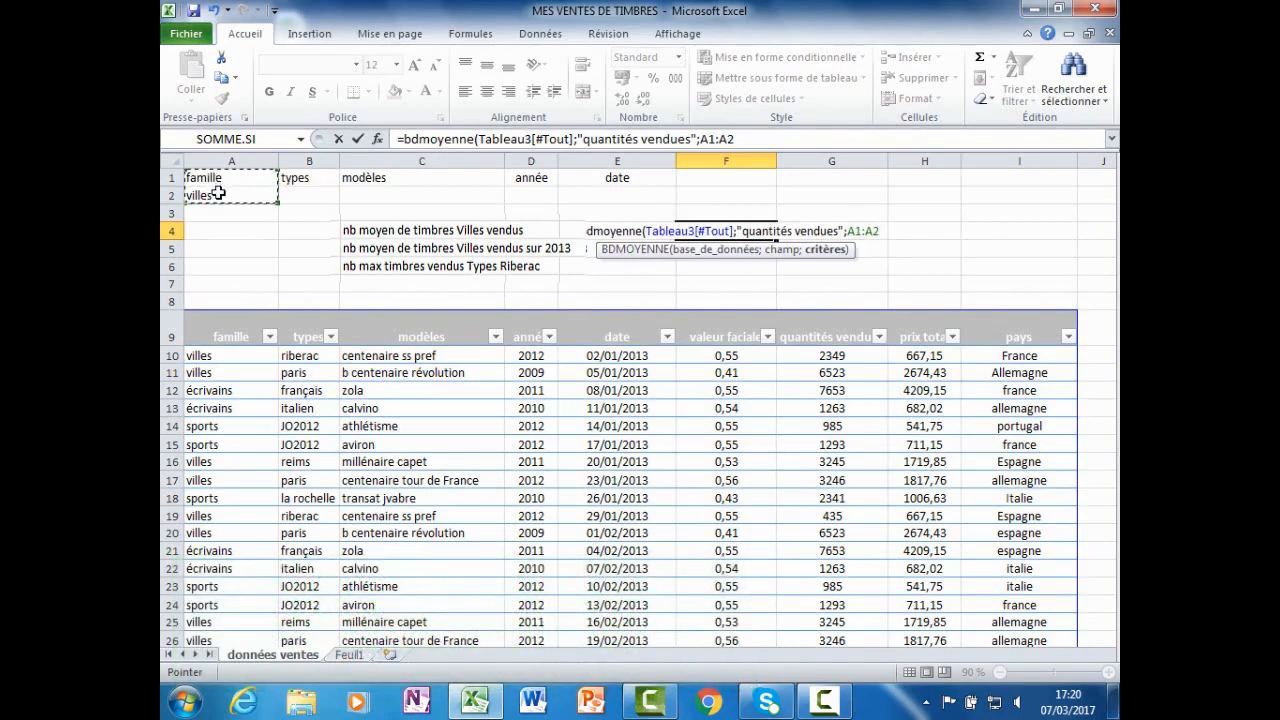
type(")")
key("Return")
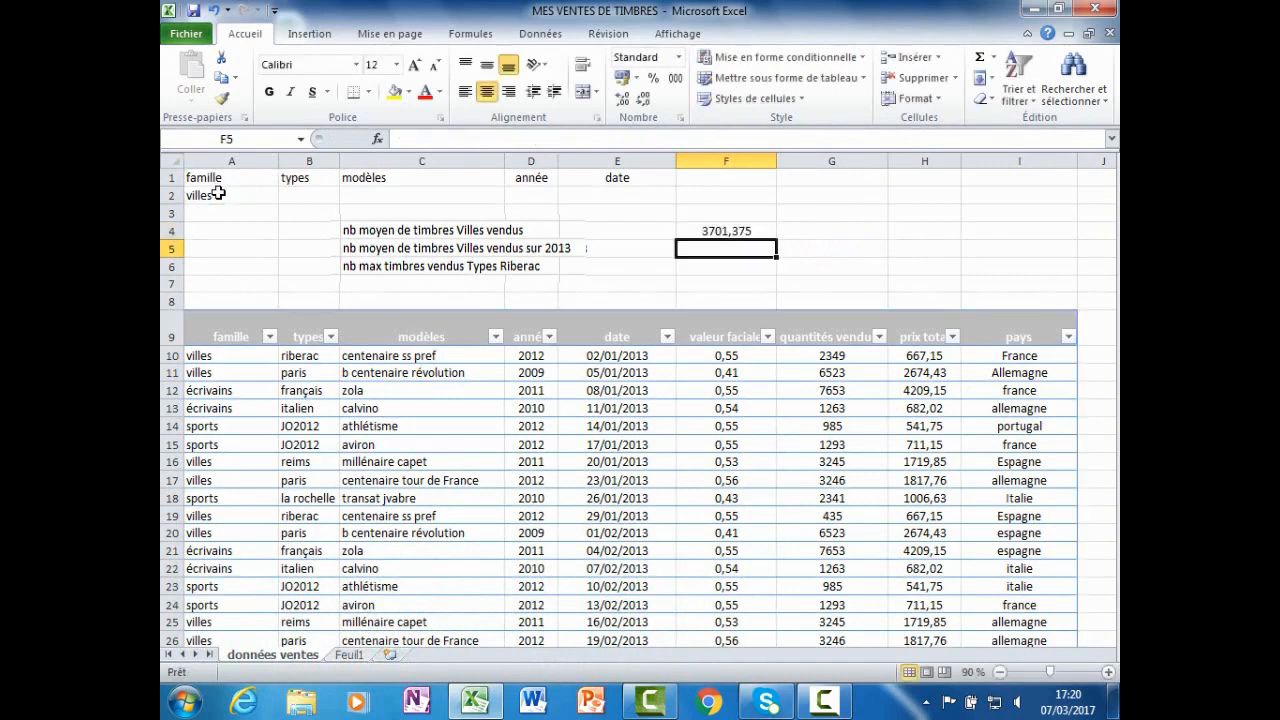
- Format the average in F4 to show no decimal places
left_click(709, 232)
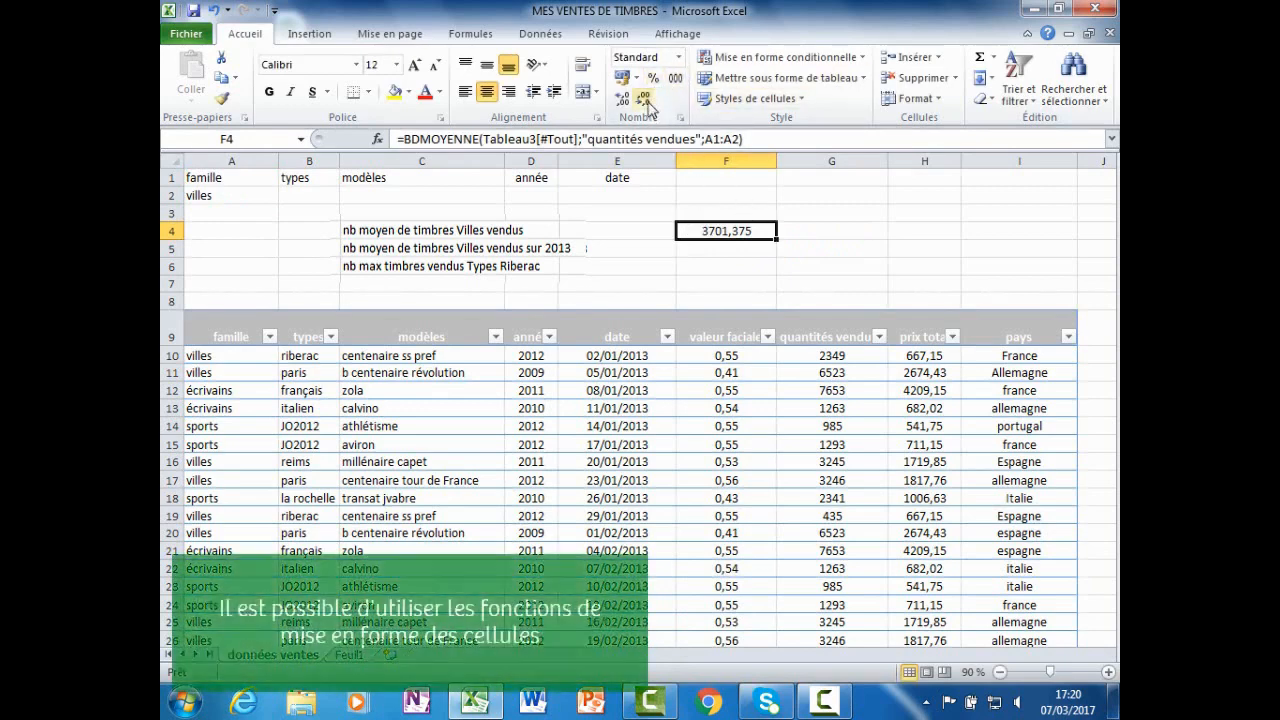
left_click(643, 100)
left_click(643, 100)
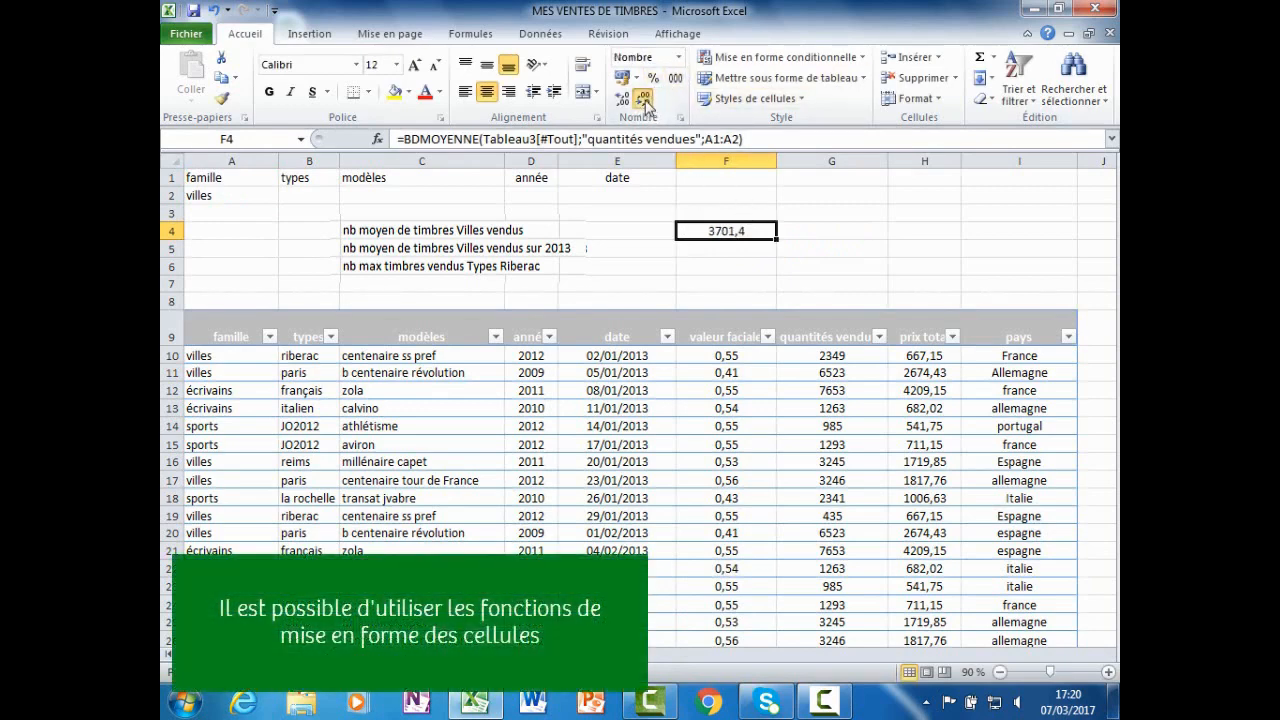
left_click(643, 100)
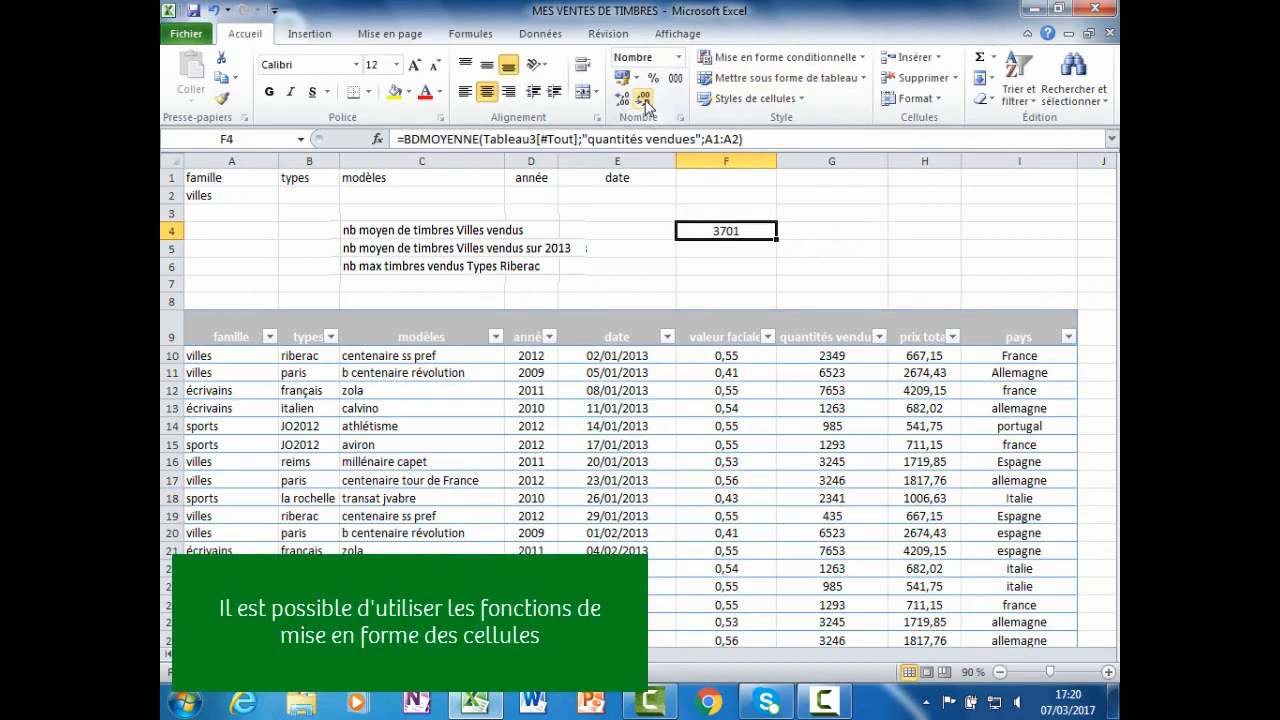
- Enter the date criterion >01/01/2013 in E2 under the date header of the criteria form
left_click(738, 249)
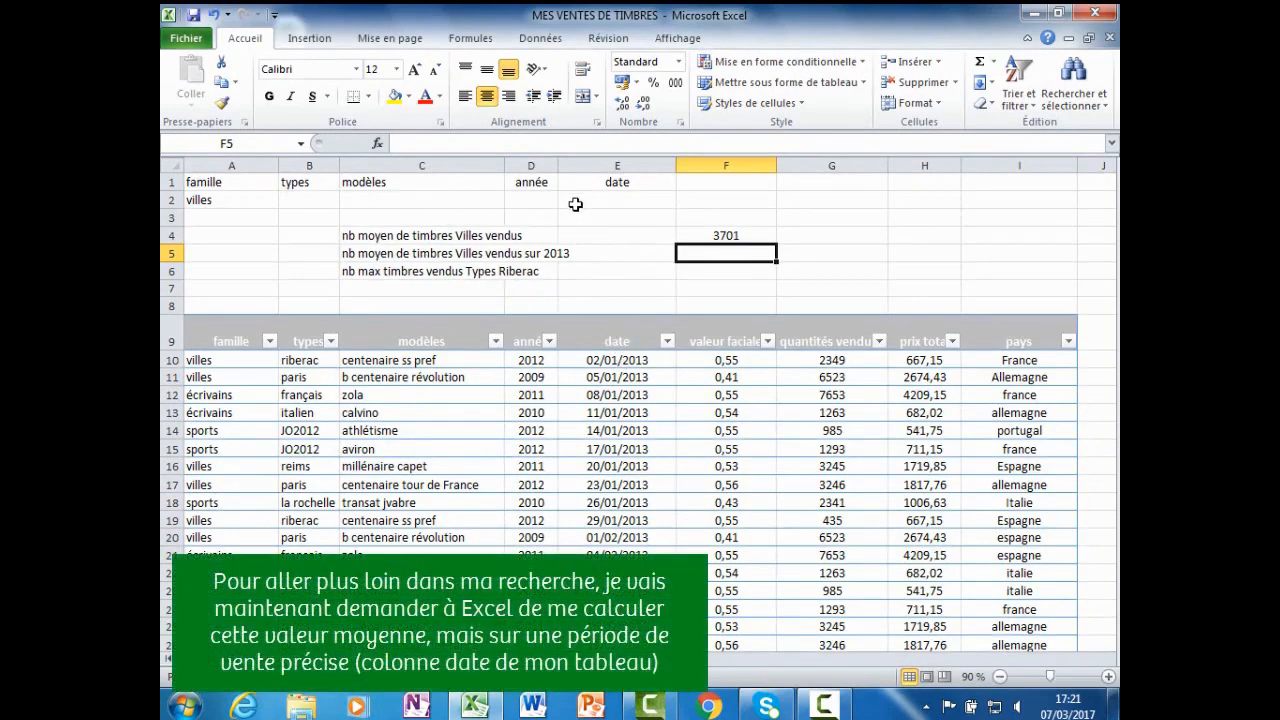
left_click(575, 204)
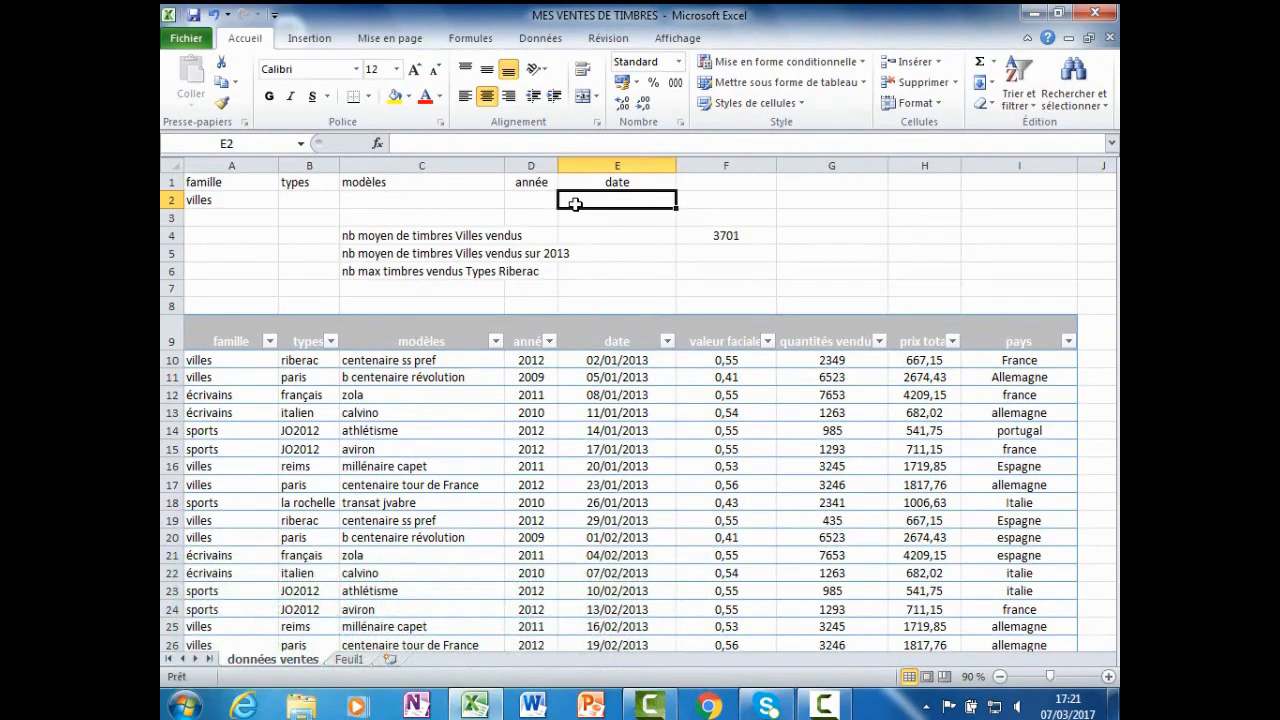
type(">")
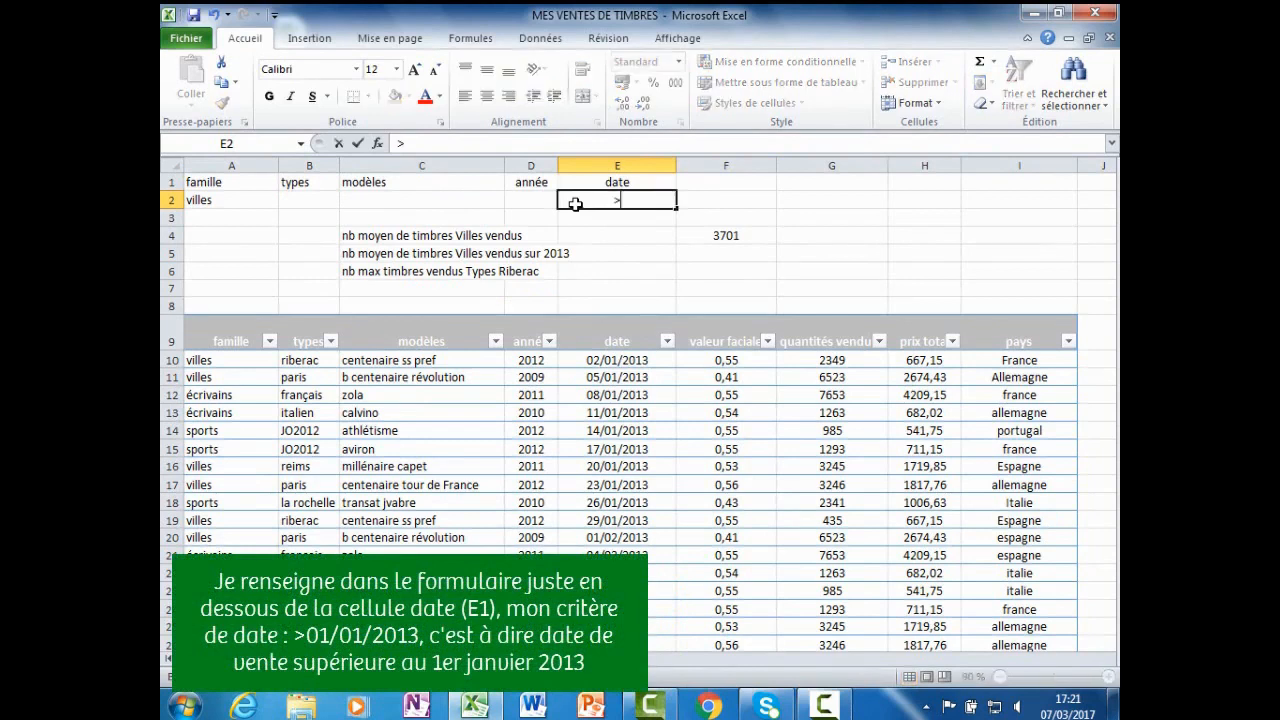
type("01/01/2013")
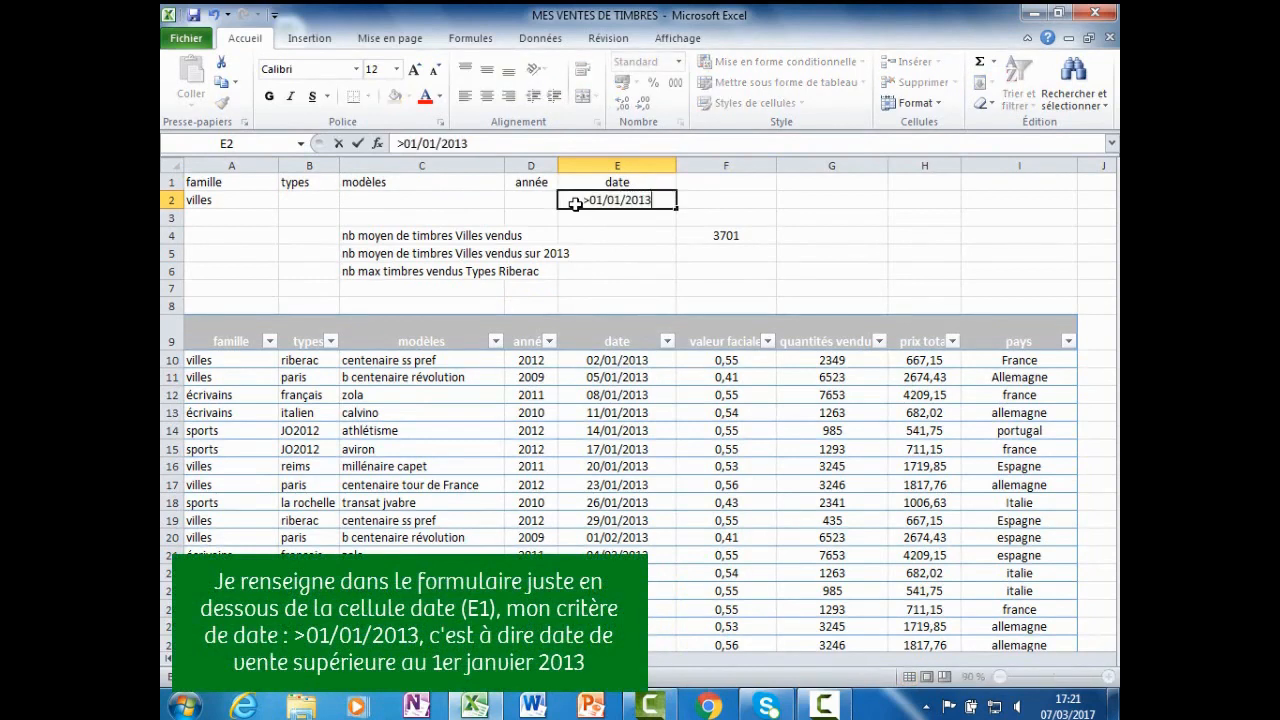
- Start a BDMOYENNE formula in F5 with the entire sales table, Tableau3[#Tout], as the database argument
left_click(718, 249)
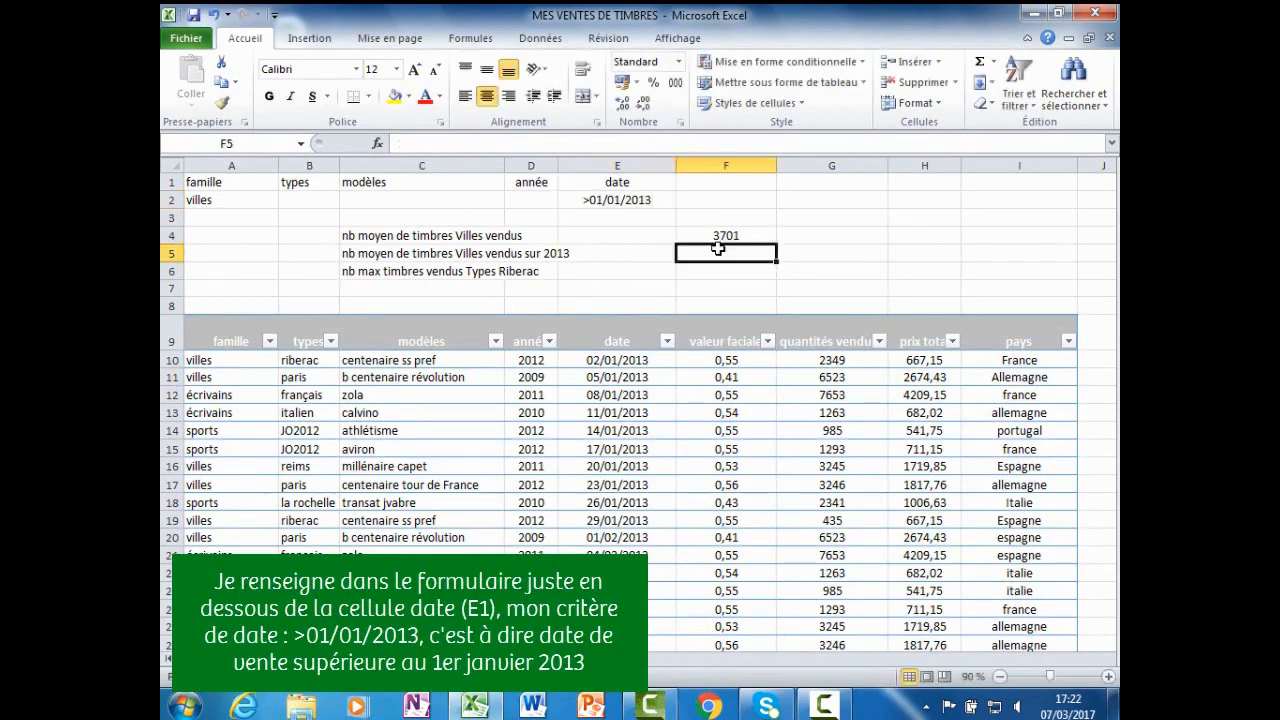
type("=")
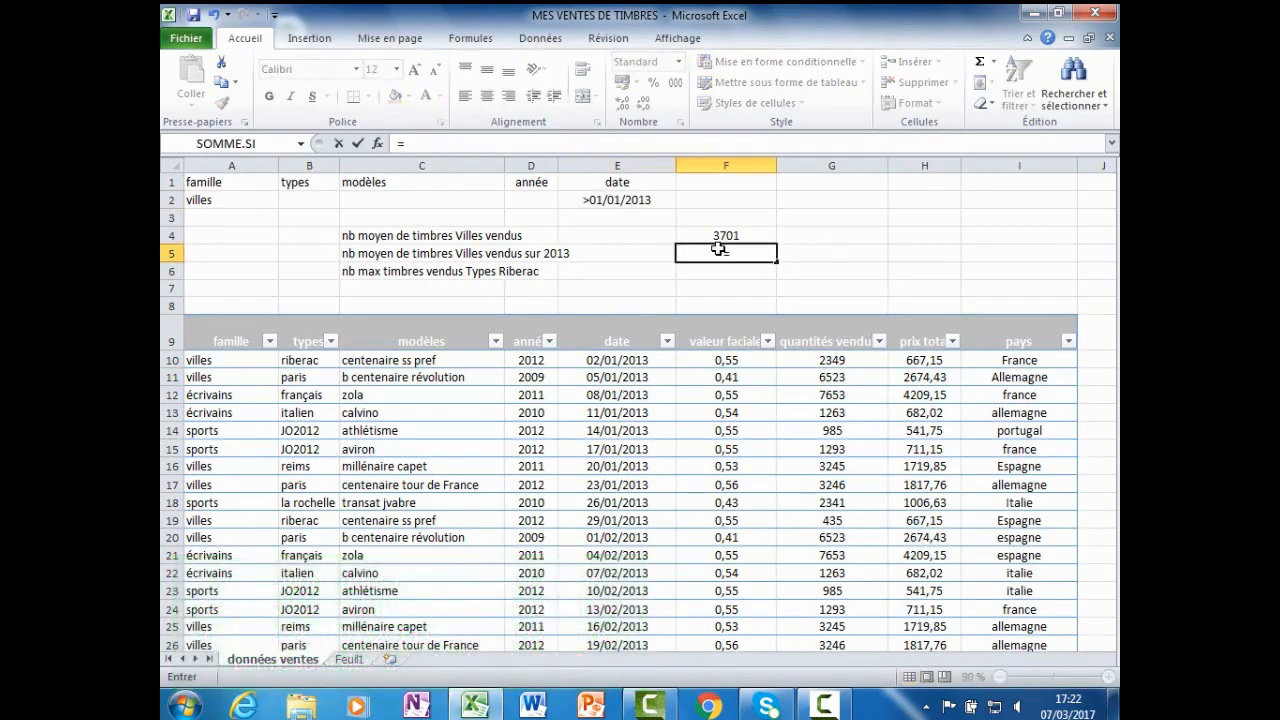
type("bdmoyen")
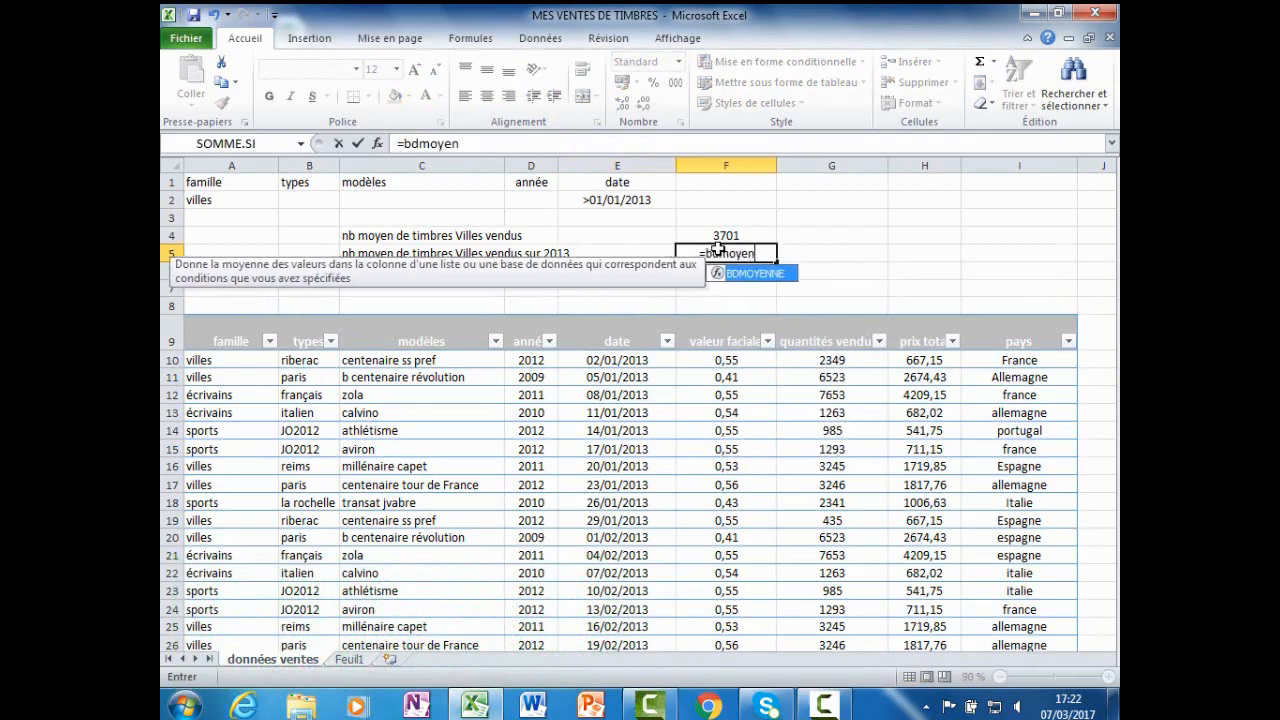
type("ne(")
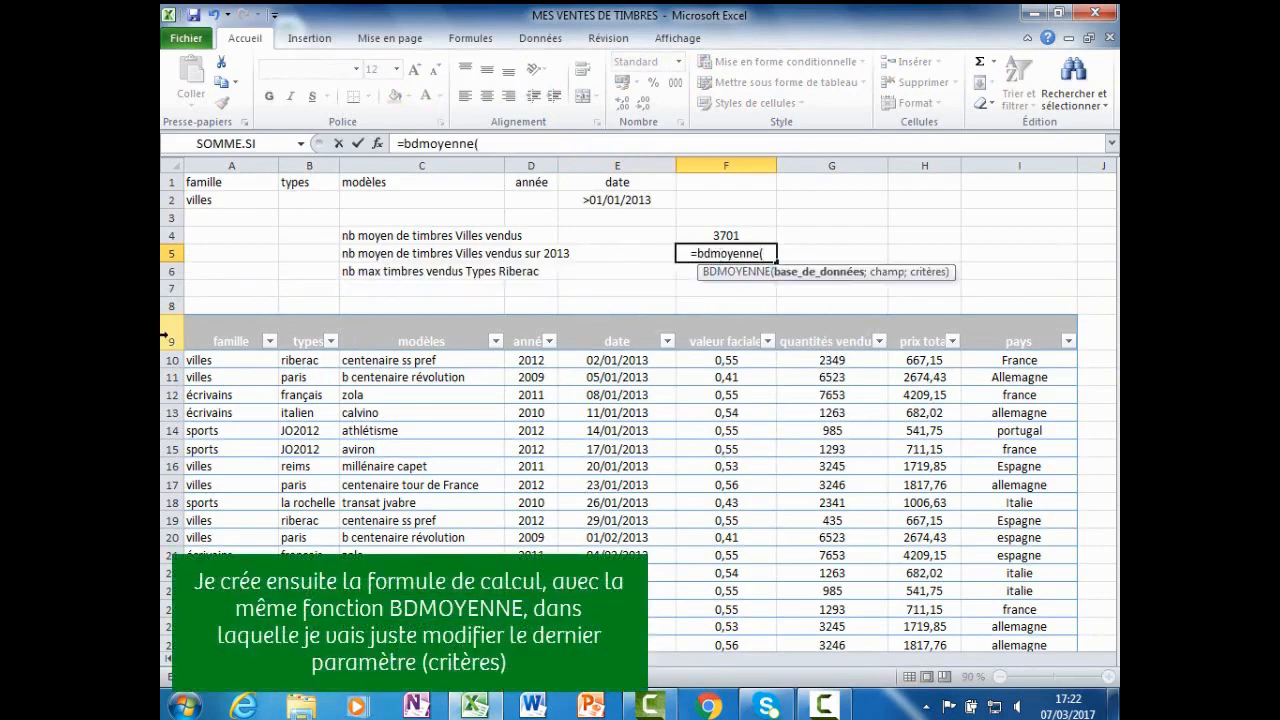
left_click_drag(210, 338, 1058, 612)
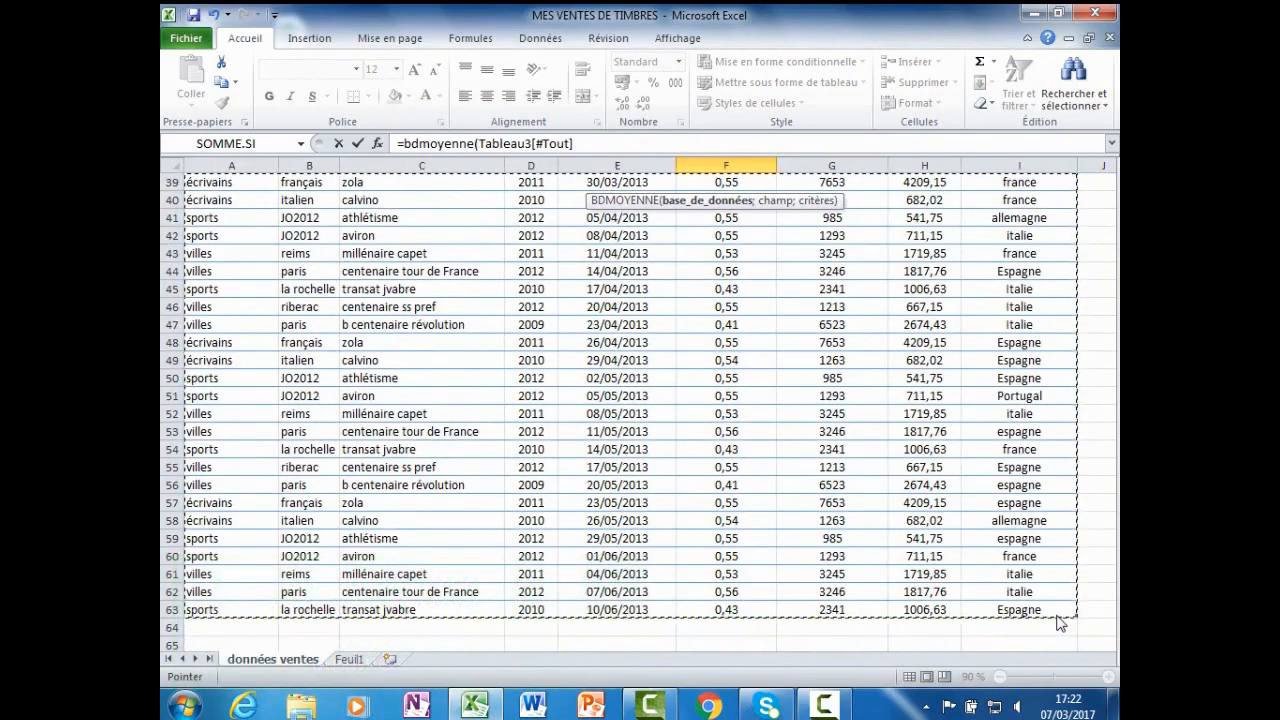
type(";")
scroll(1028, 594, "up", 13)
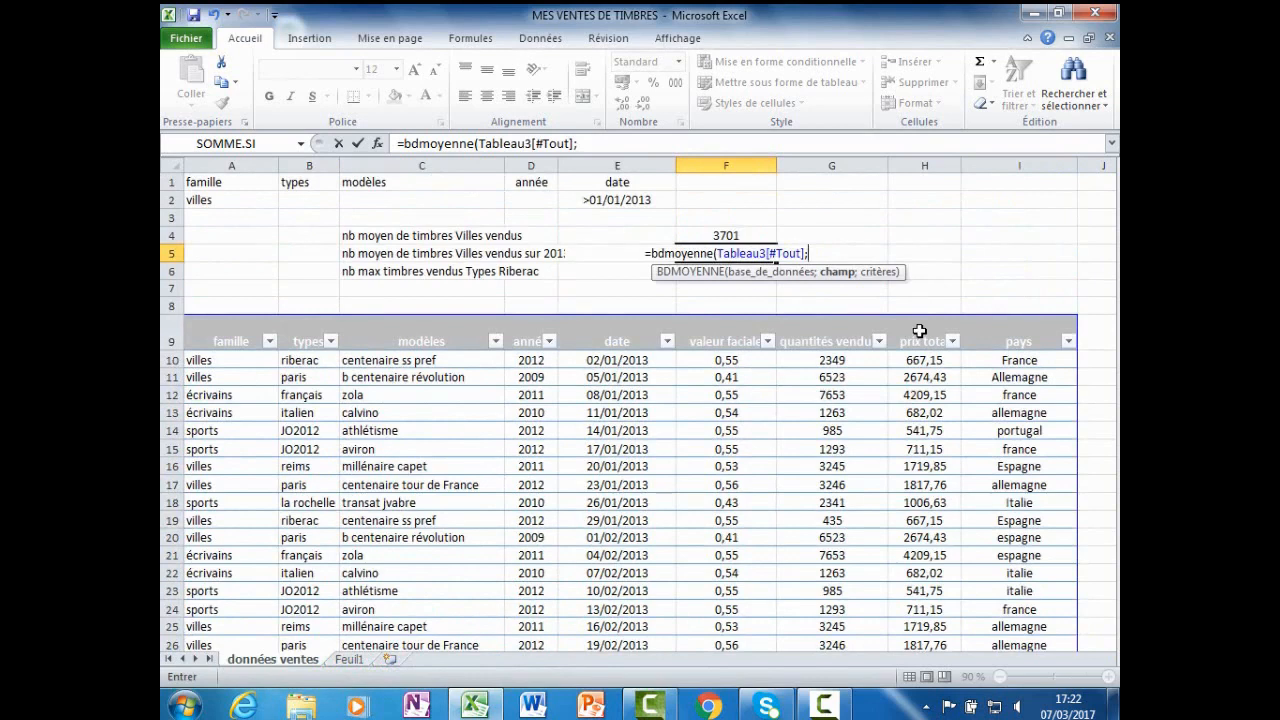
- Complete the BDMOYENNE formula in F5 with the field "quantités vendues" and the criteria range A1:E2
type("\"quanti")
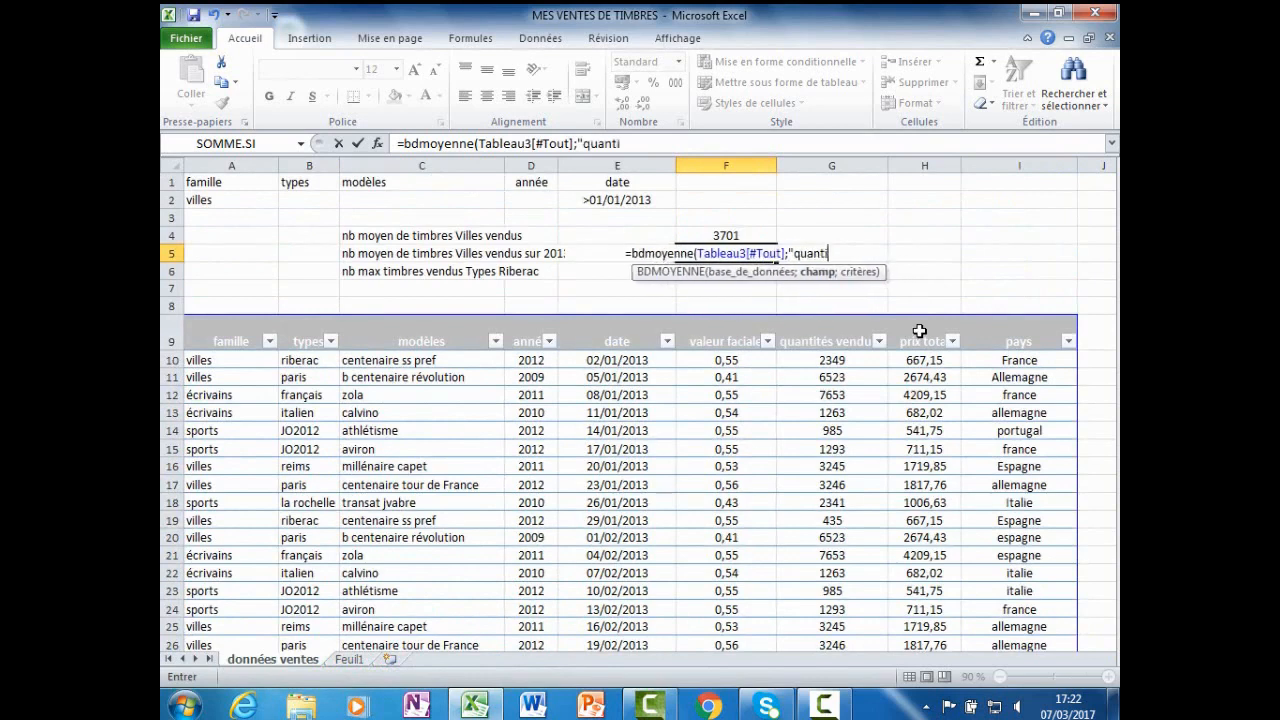
type("és vendeu")
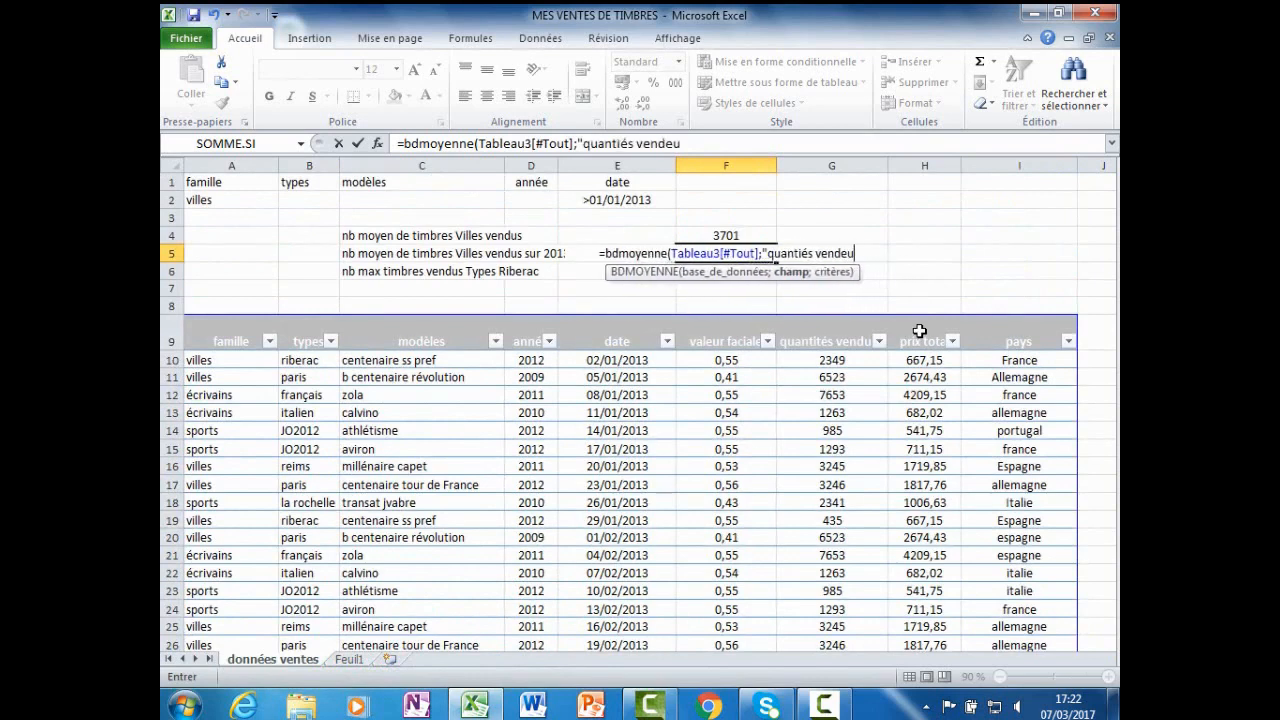
key("BackSpace")
key("BackSpace")
type("ues")
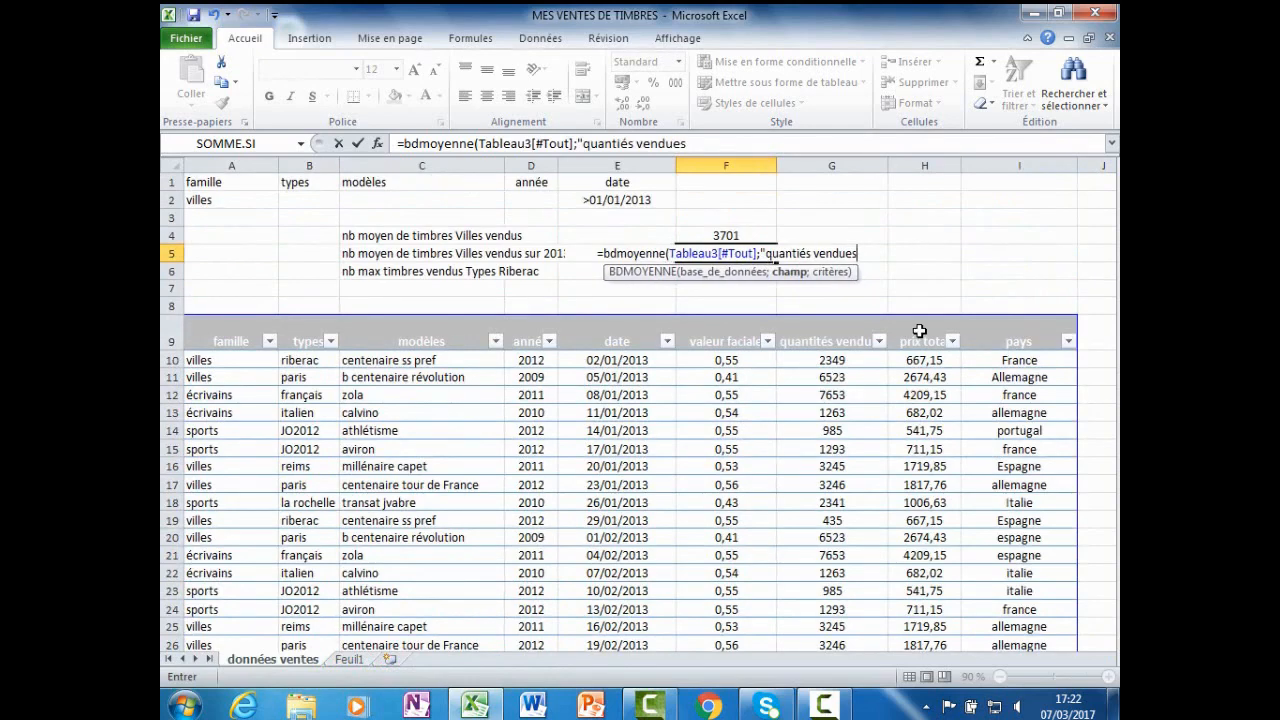
key("Return")
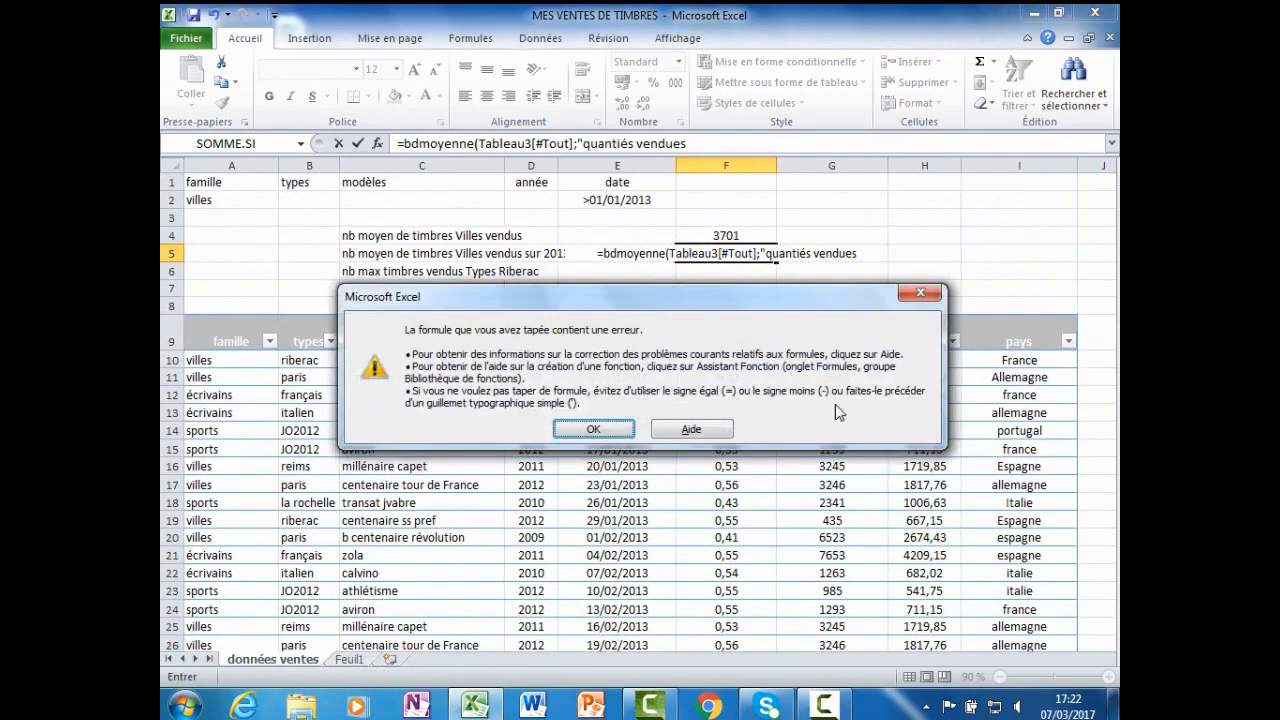
left_click(600, 429)
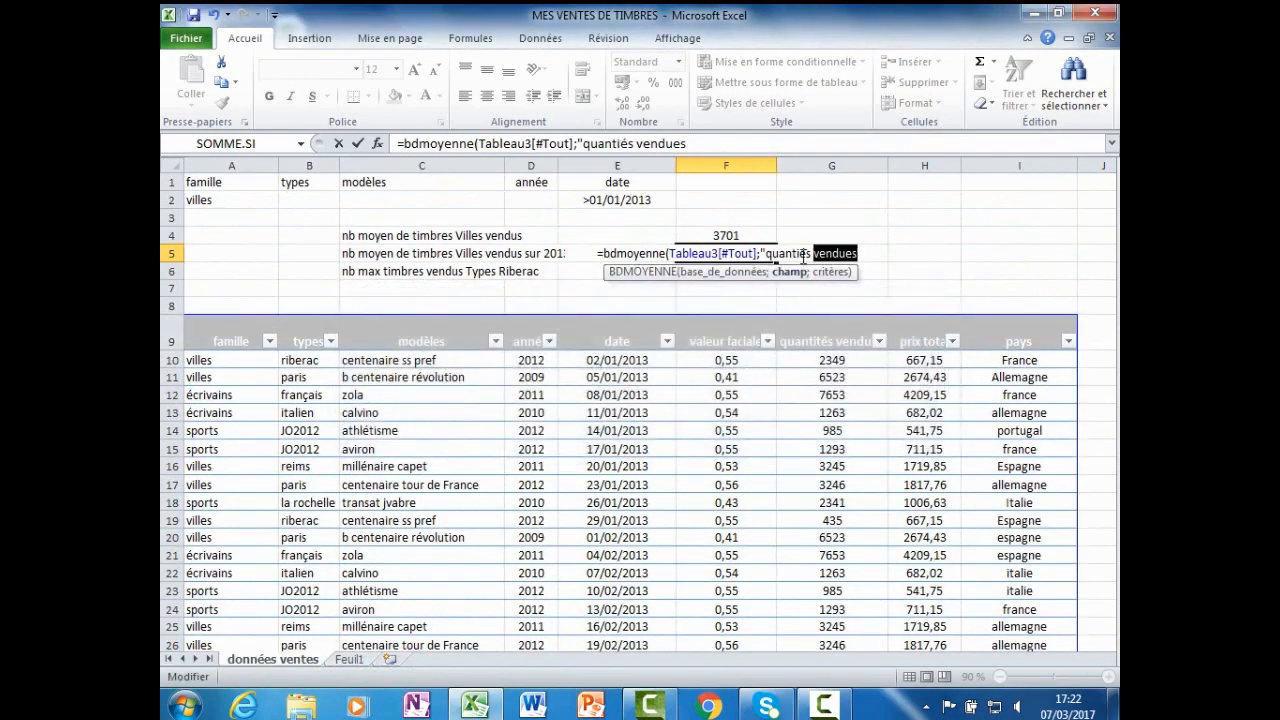
left_click(802, 254)
type("t")
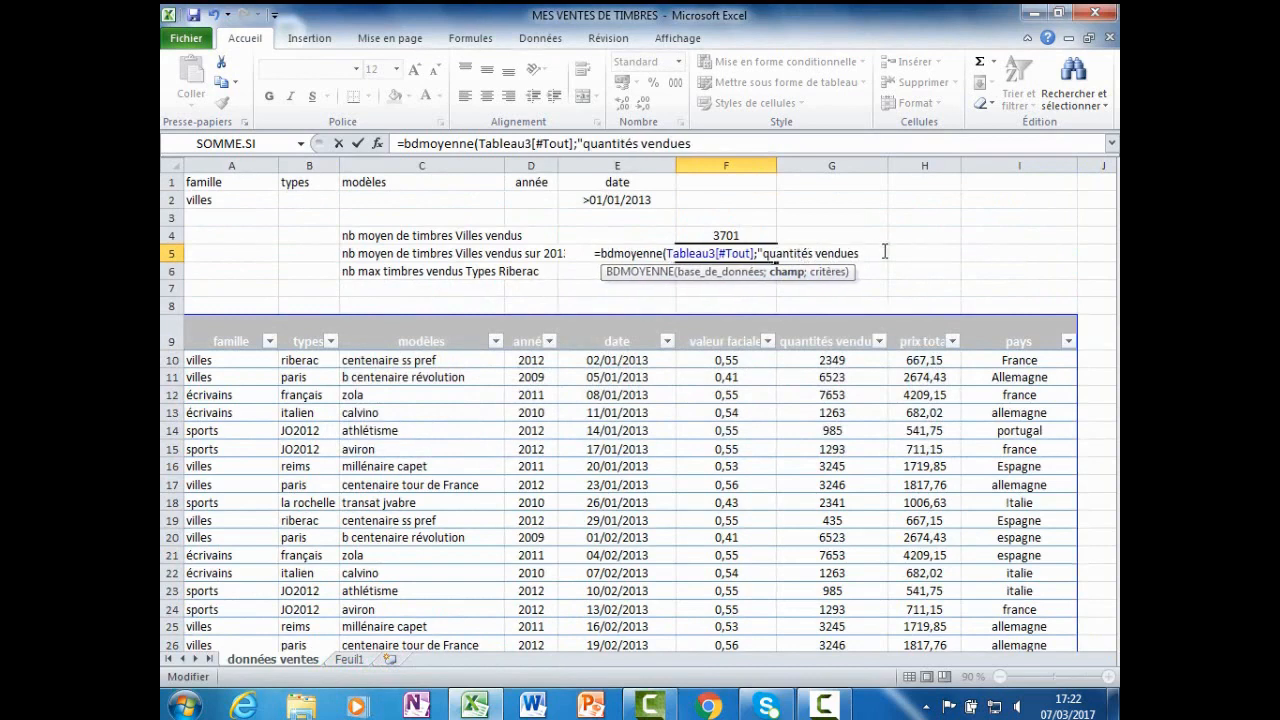
type("\"")
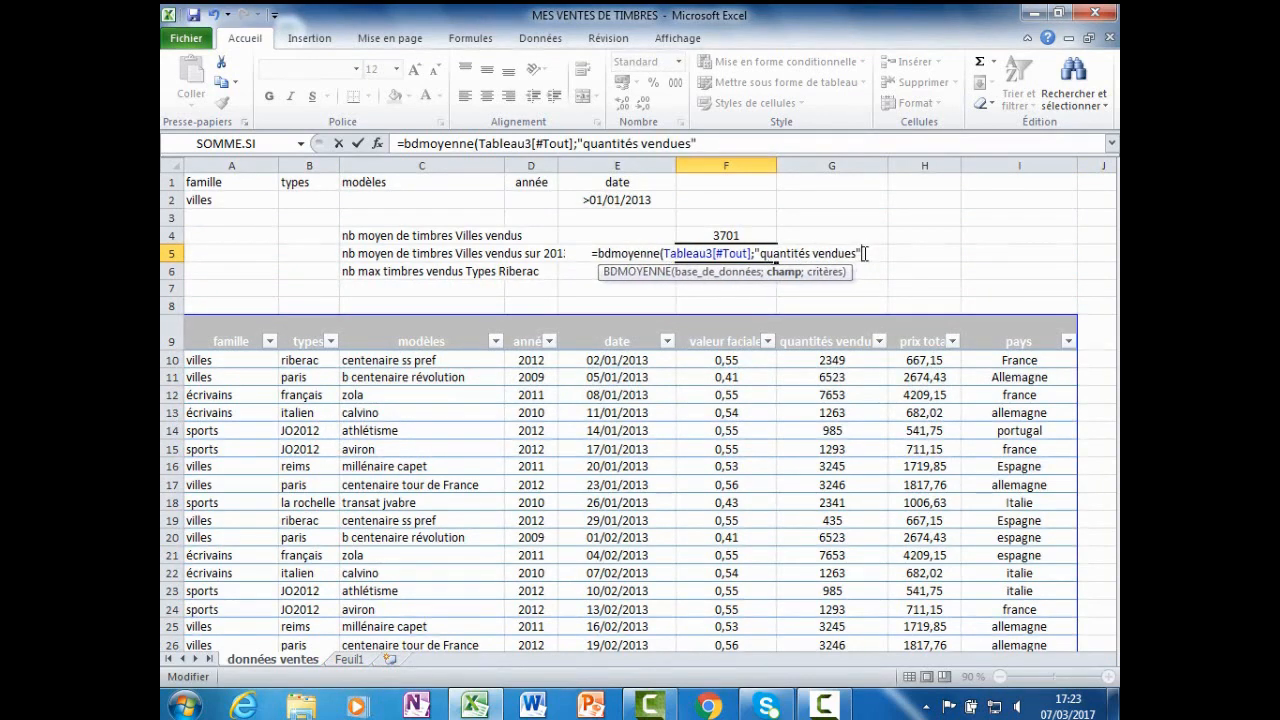
type(";")
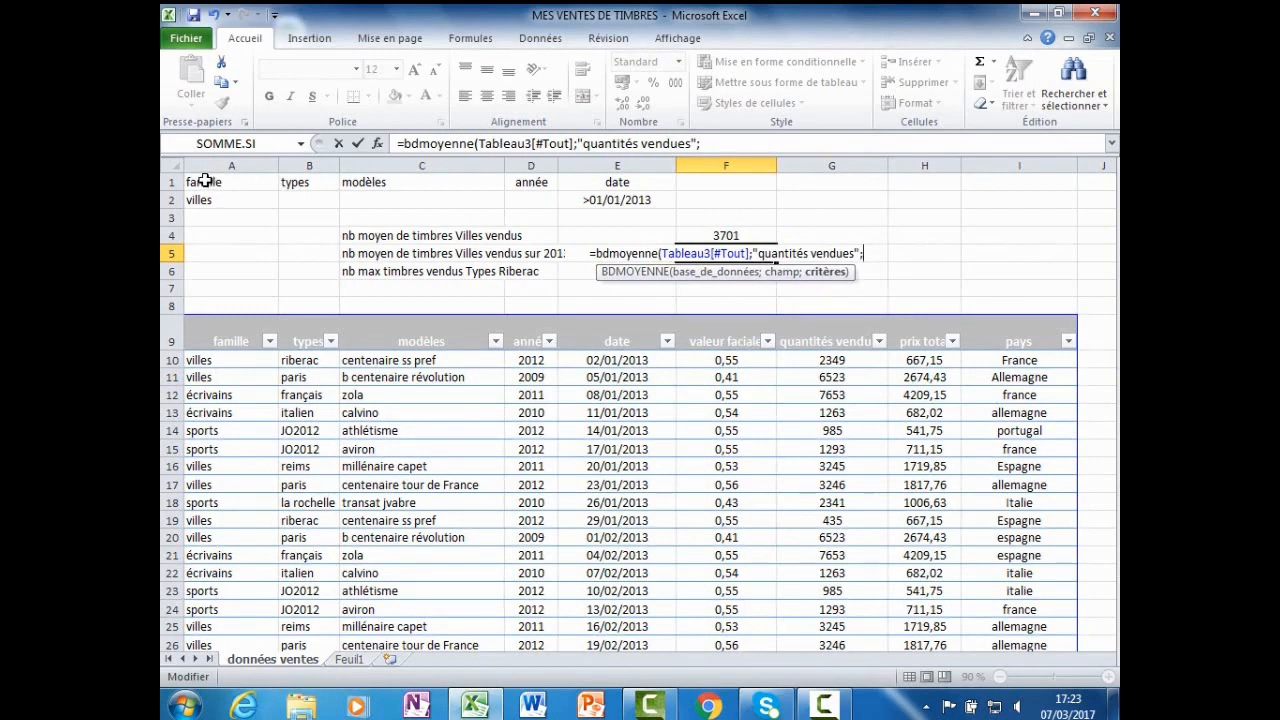
left_click_drag(205, 181, 610, 200)
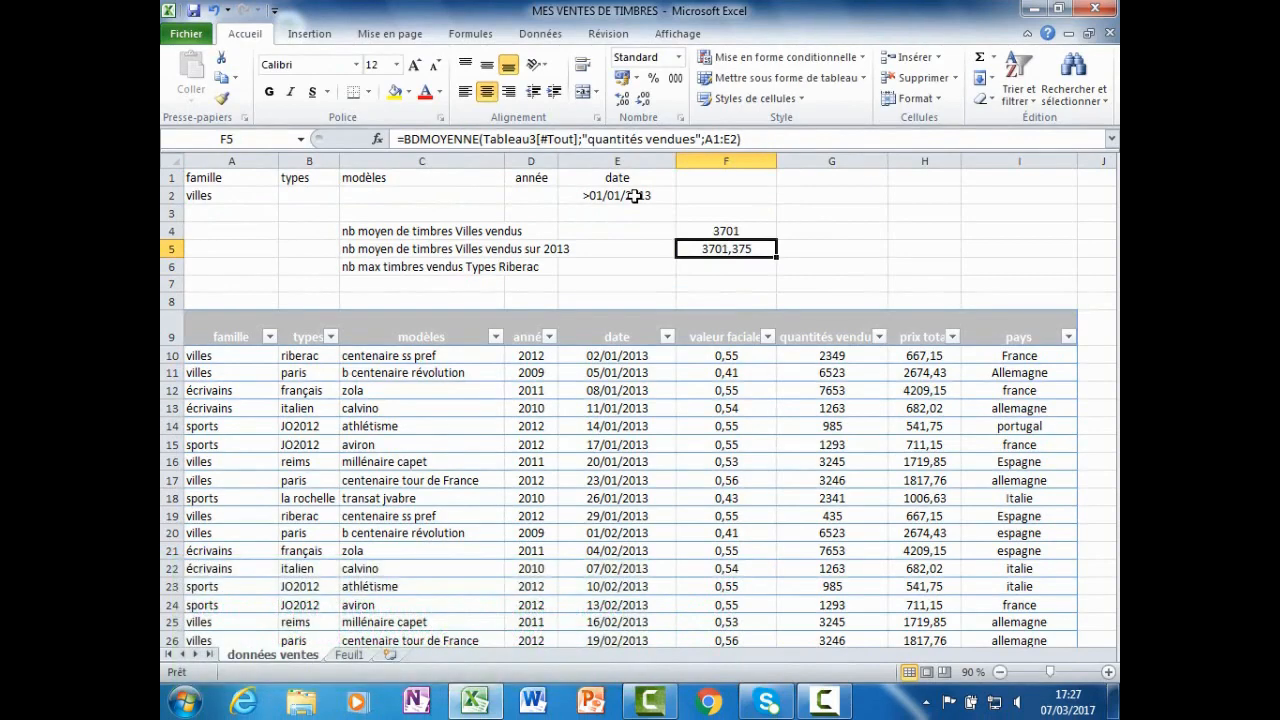
- Add a second "date" header in F1 with the criterion <25/2/2013 beneath it in F2
left_click(705, 172)
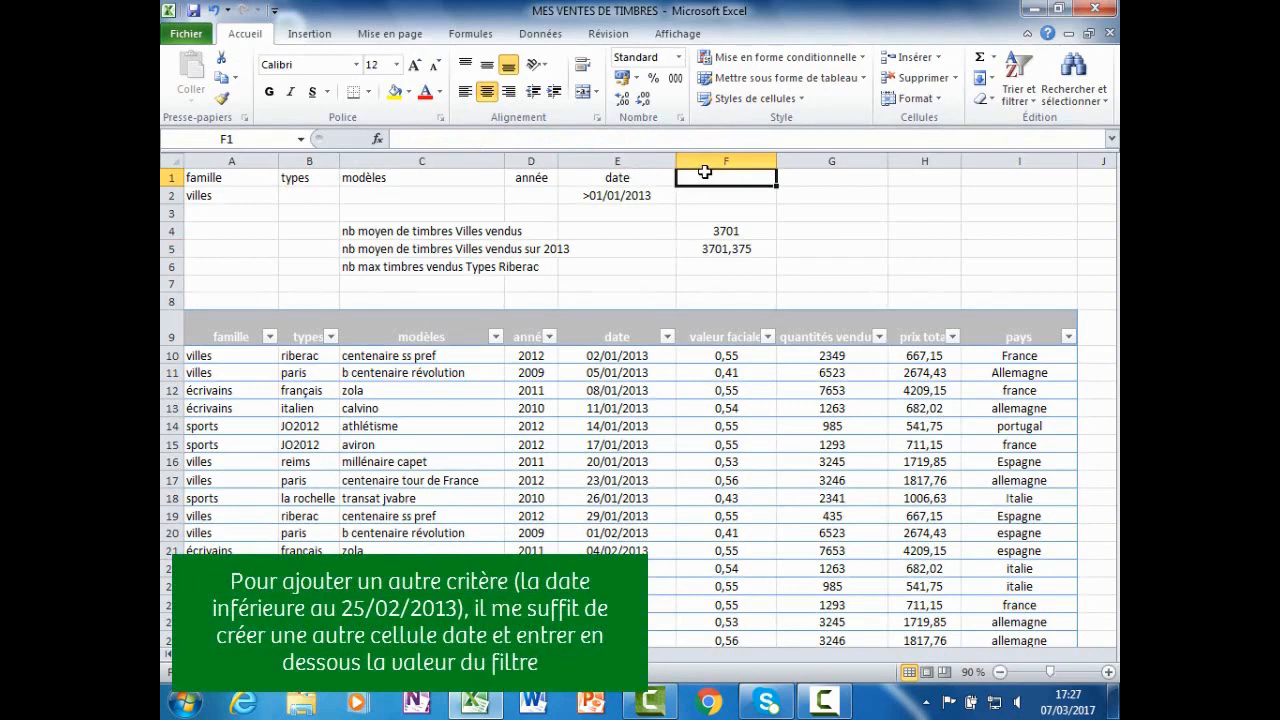
type("date")
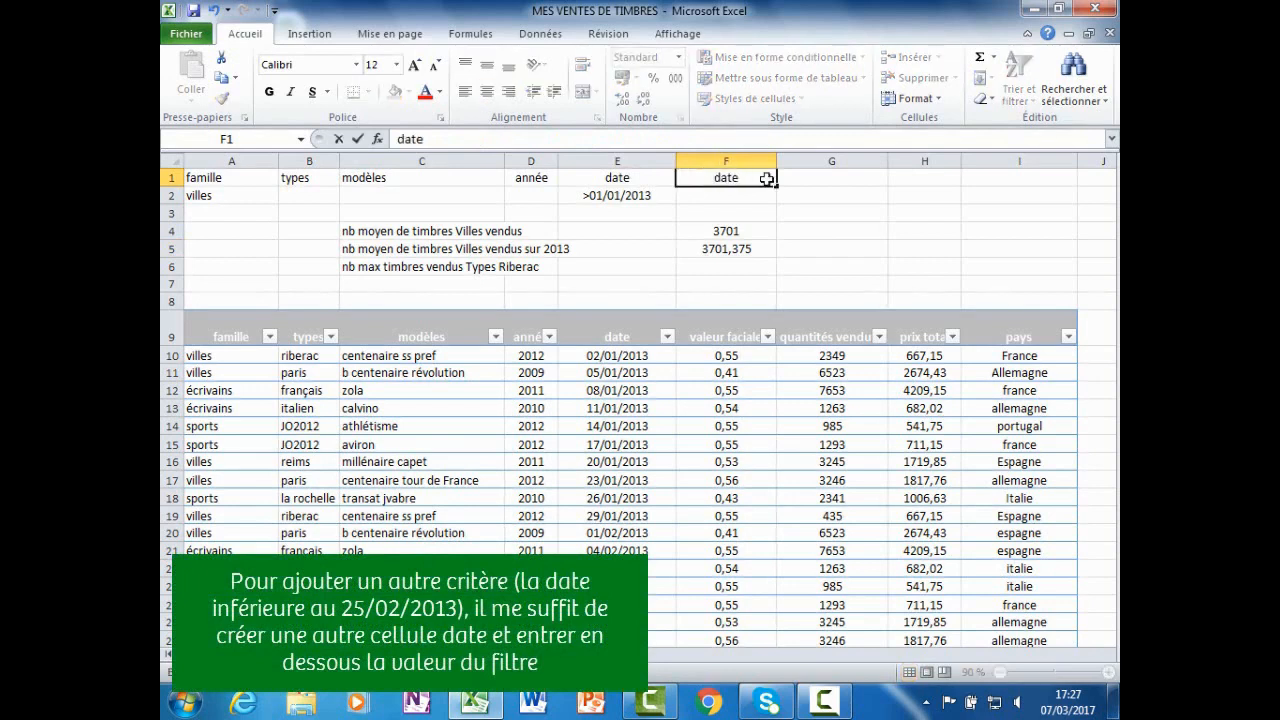
key("Return")
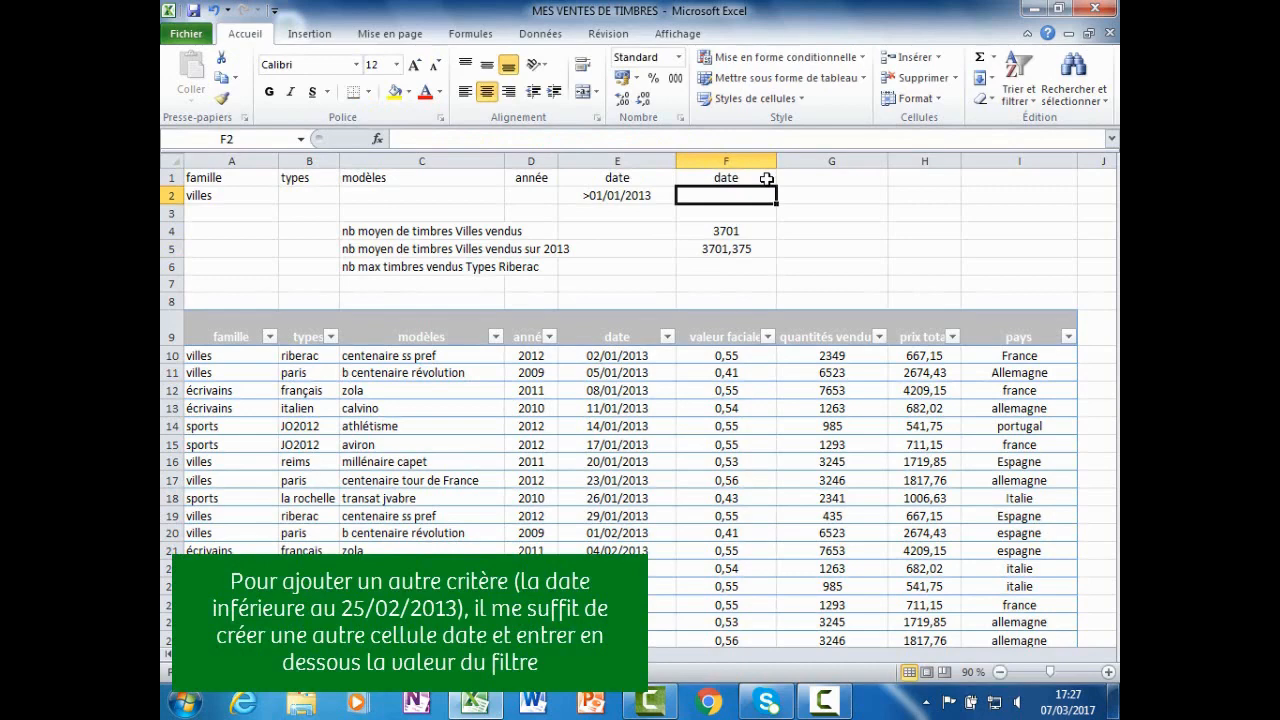
type("<2")
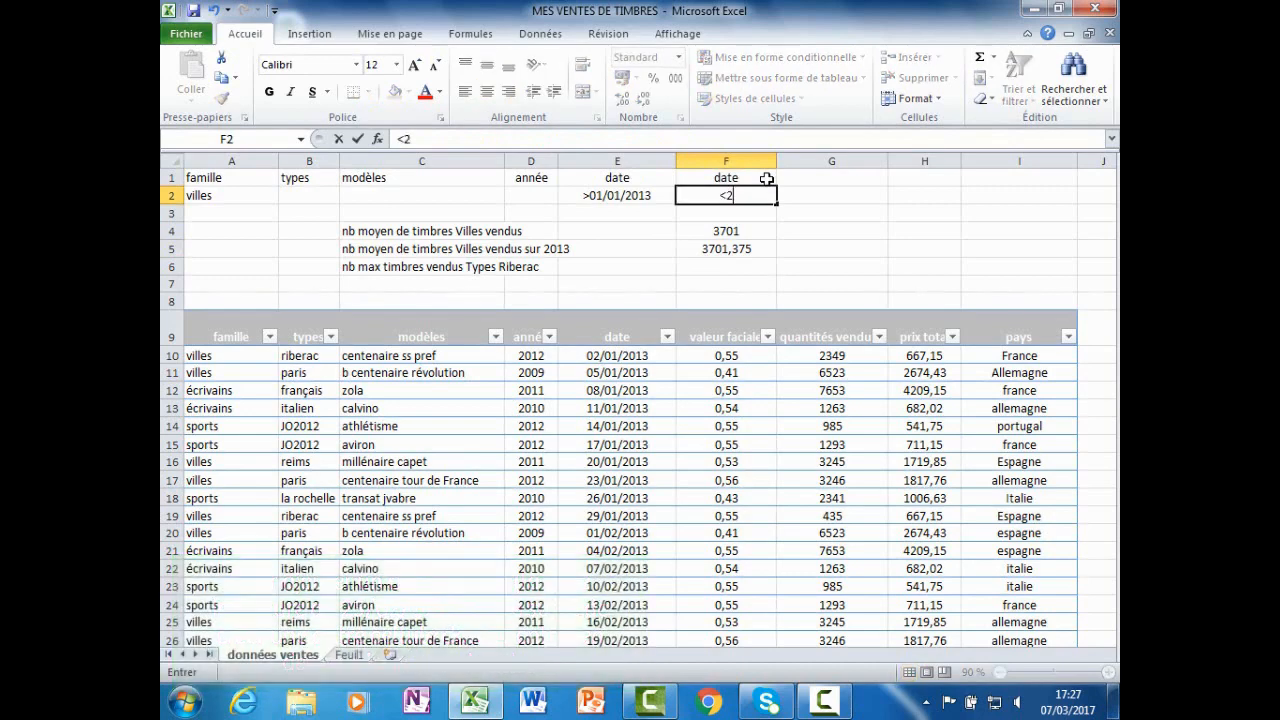
type("5/2/2013")
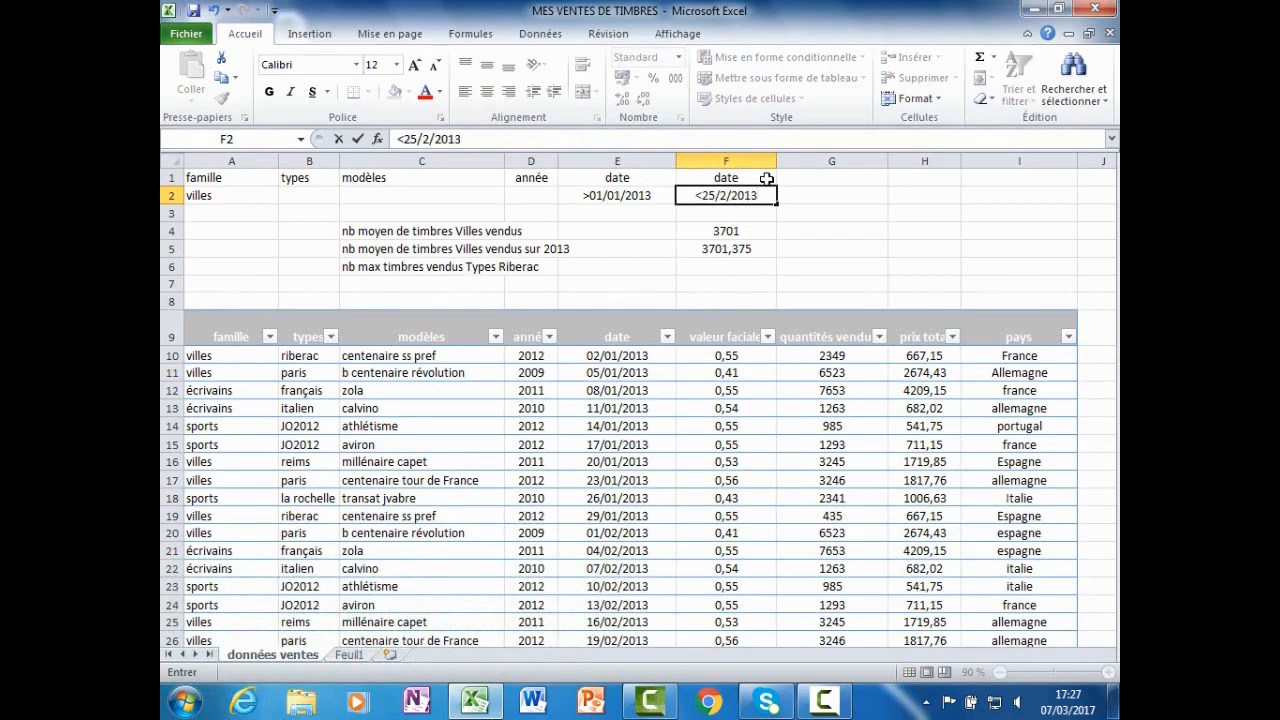
key("Return")
- Extend the criteria range of the BDMOYENNE formula in F5 to A1:F2
left_click(745, 252)
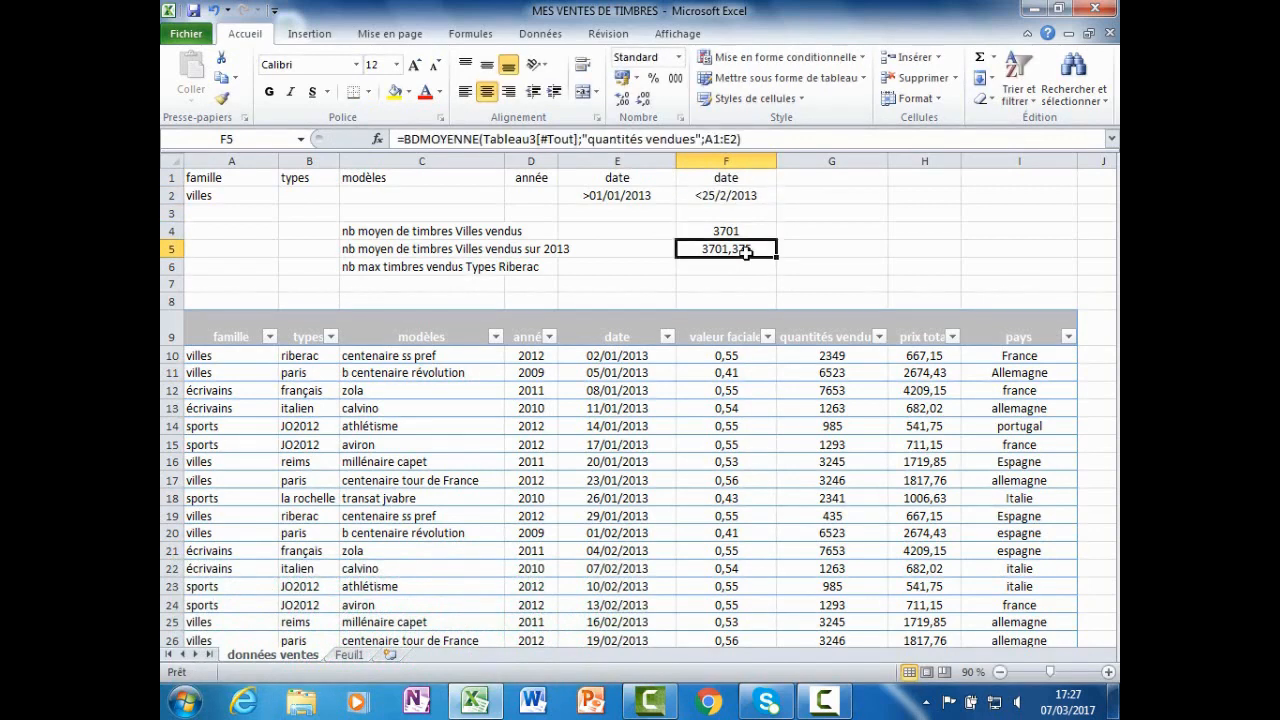
left_click(733, 139)
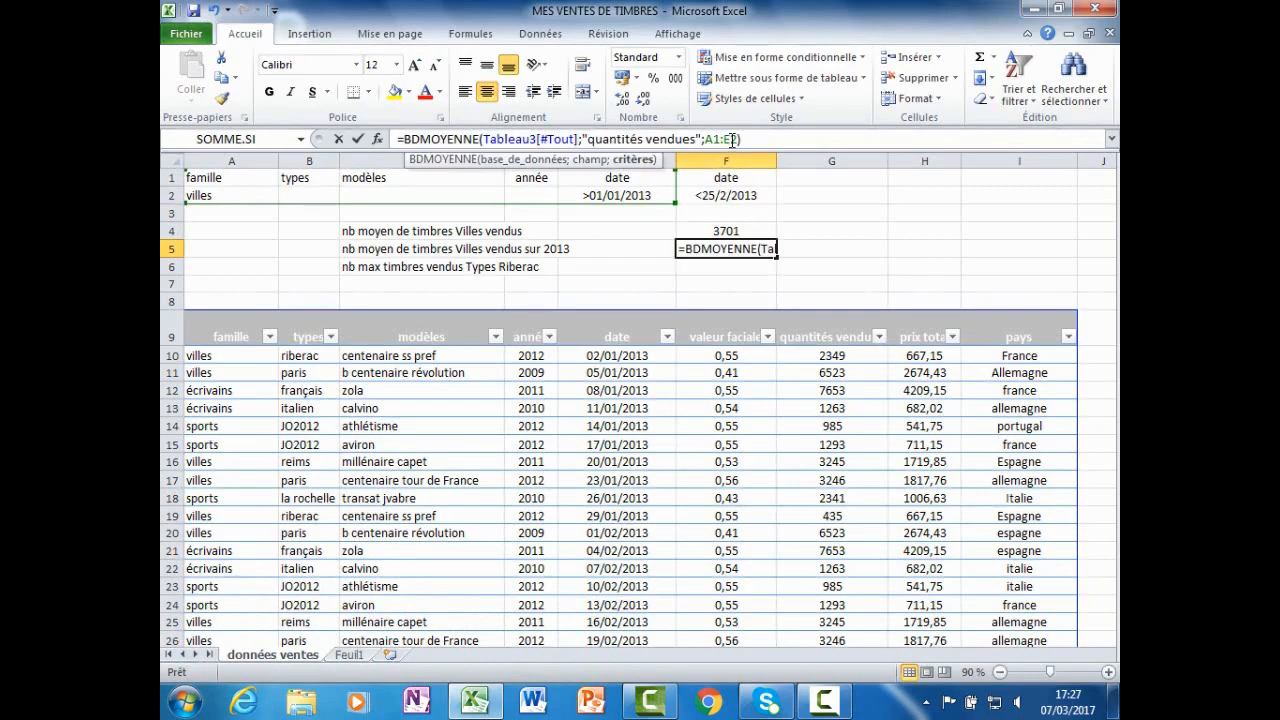
left_click_drag(732, 139, 724, 148)
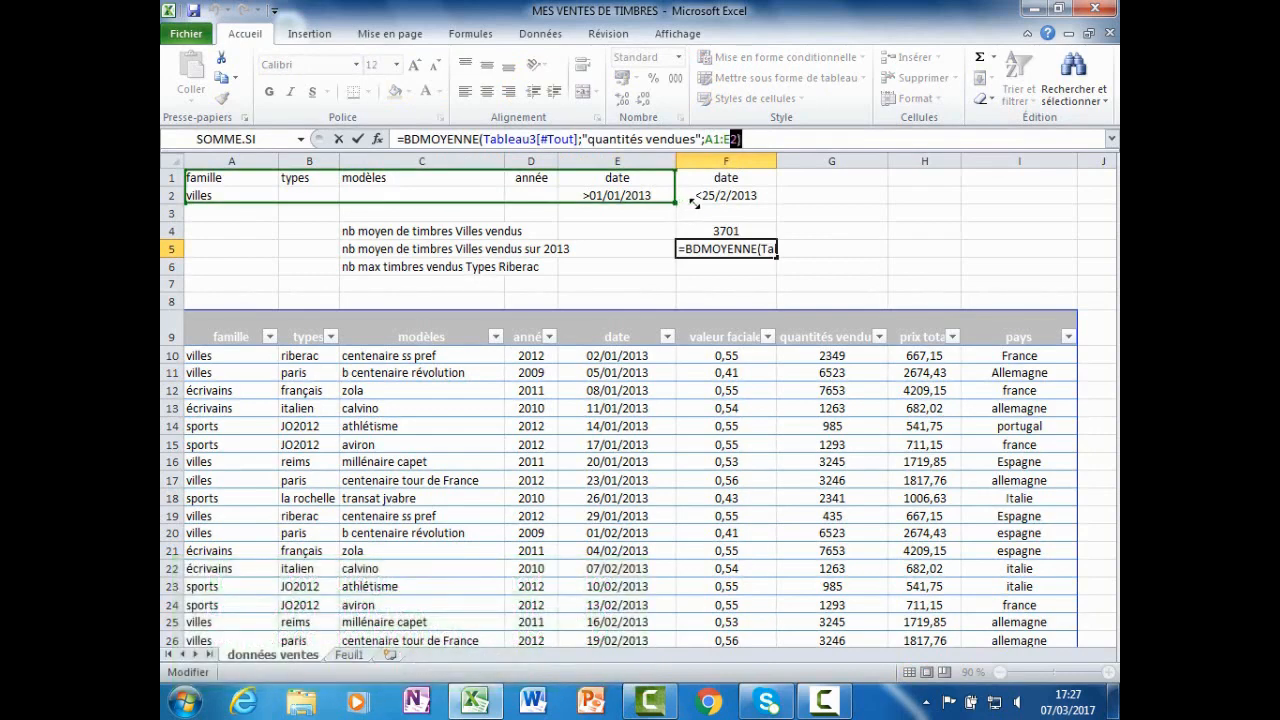
left_click_drag(694, 203, 760, 198)
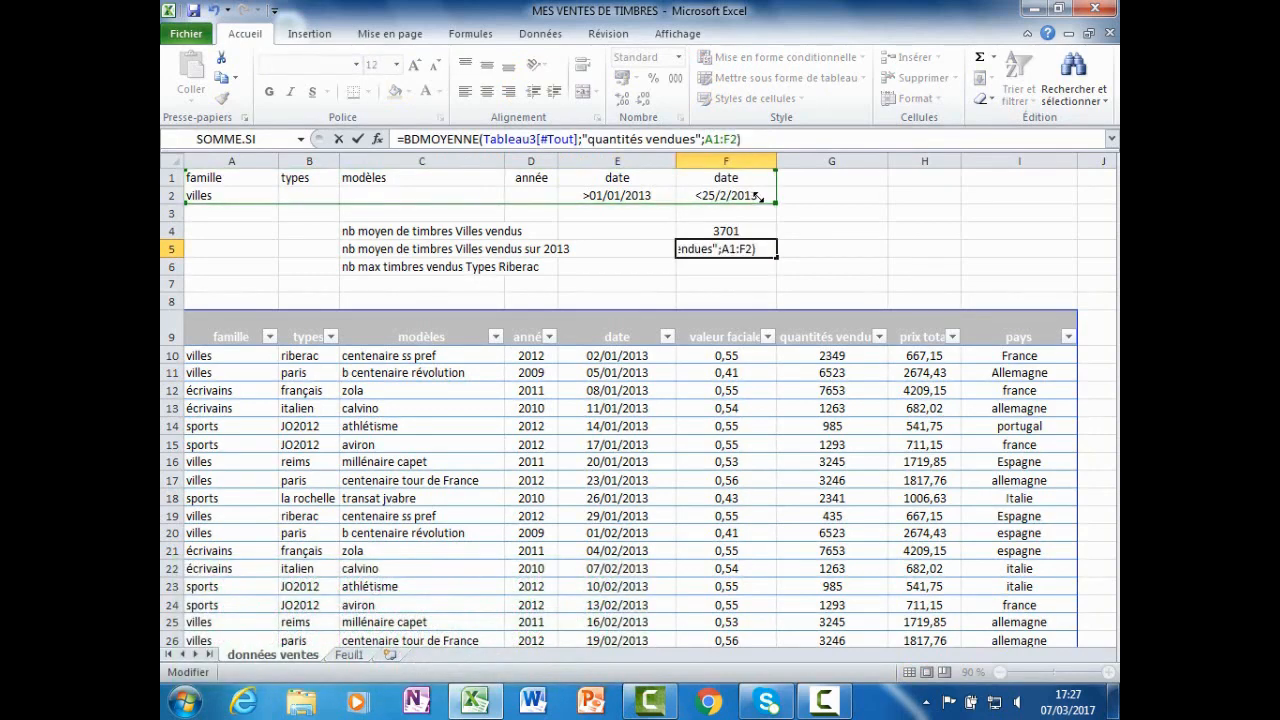
key("Return")
left_click(760, 248)
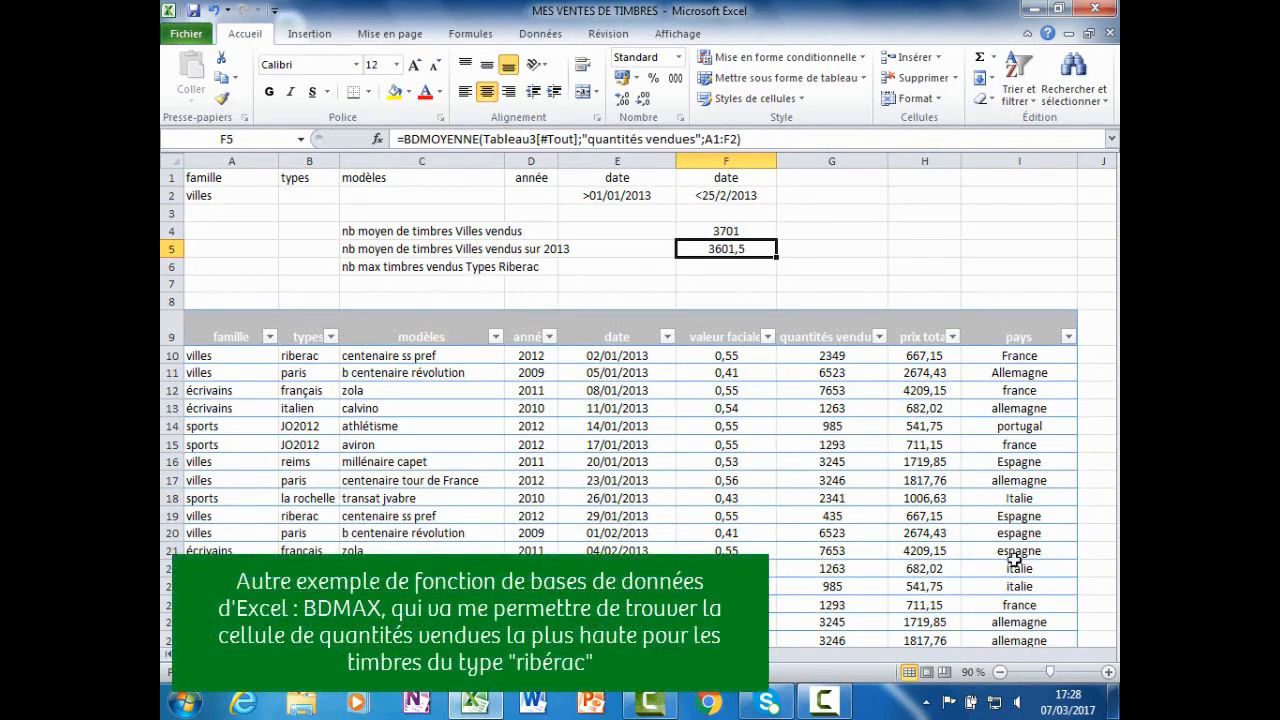
- Enter the criterion riberac in B2 under the types header of the criteria form
left_click(711, 268)
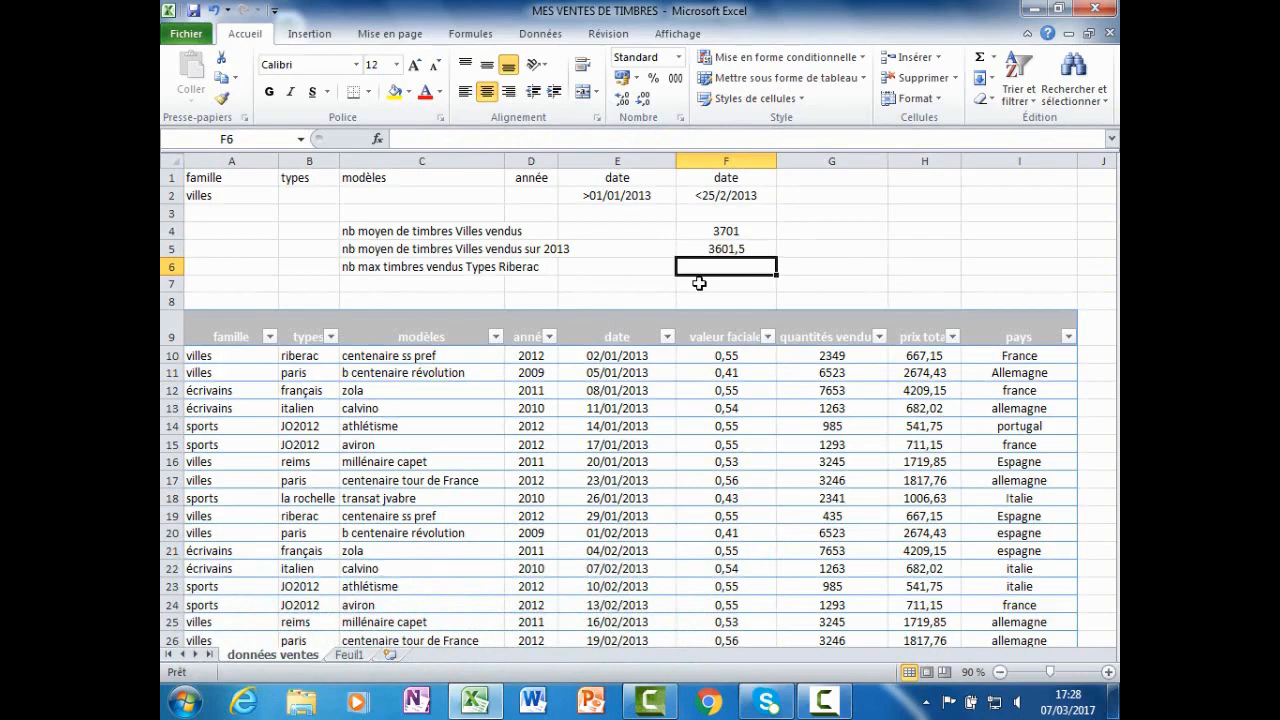
left_click(320, 195)
type("riberac")
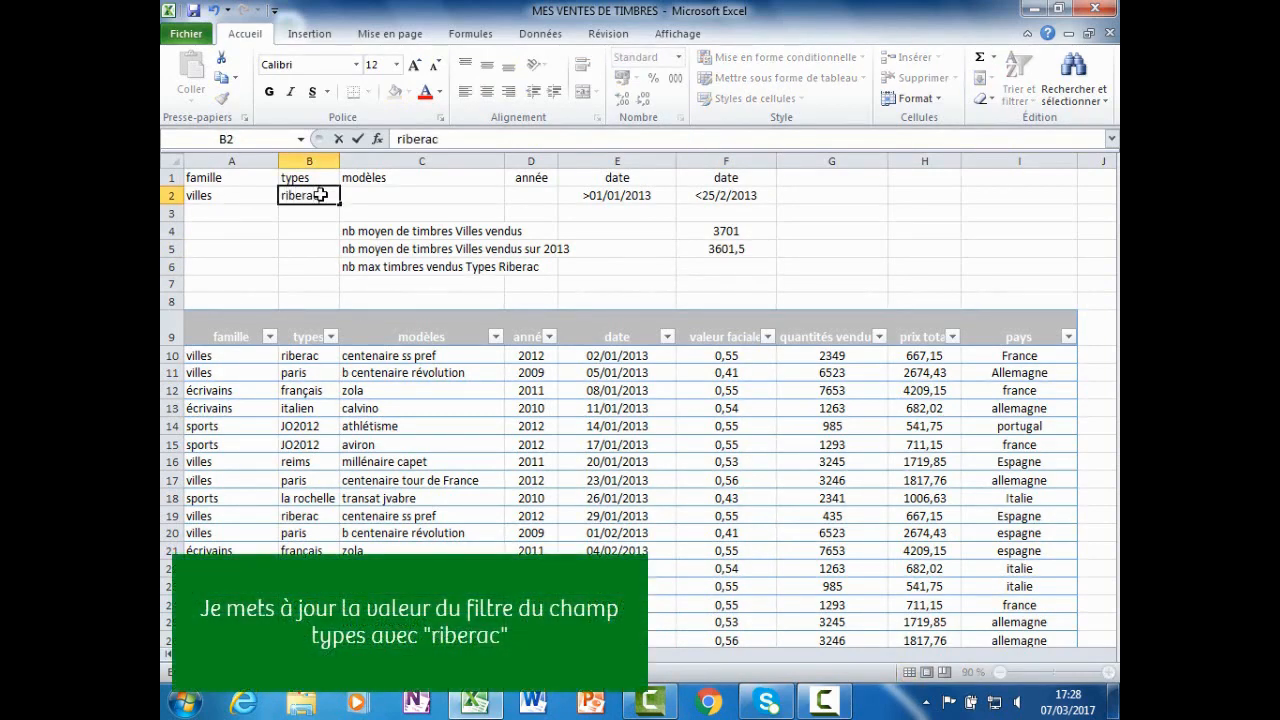
key("Return")
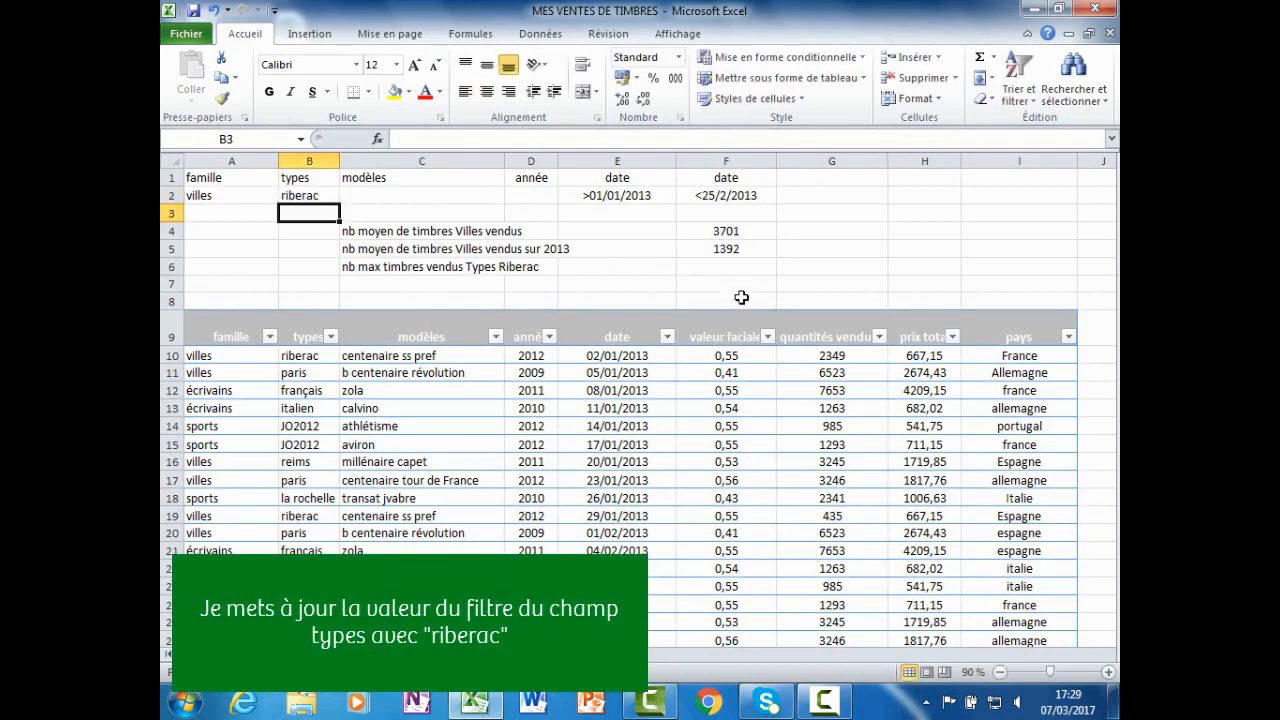
- Start a BDMAX formula in F6 with the whole sales table, Tableau3[#Tout], as its database
left_click(740, 267)
type("=")
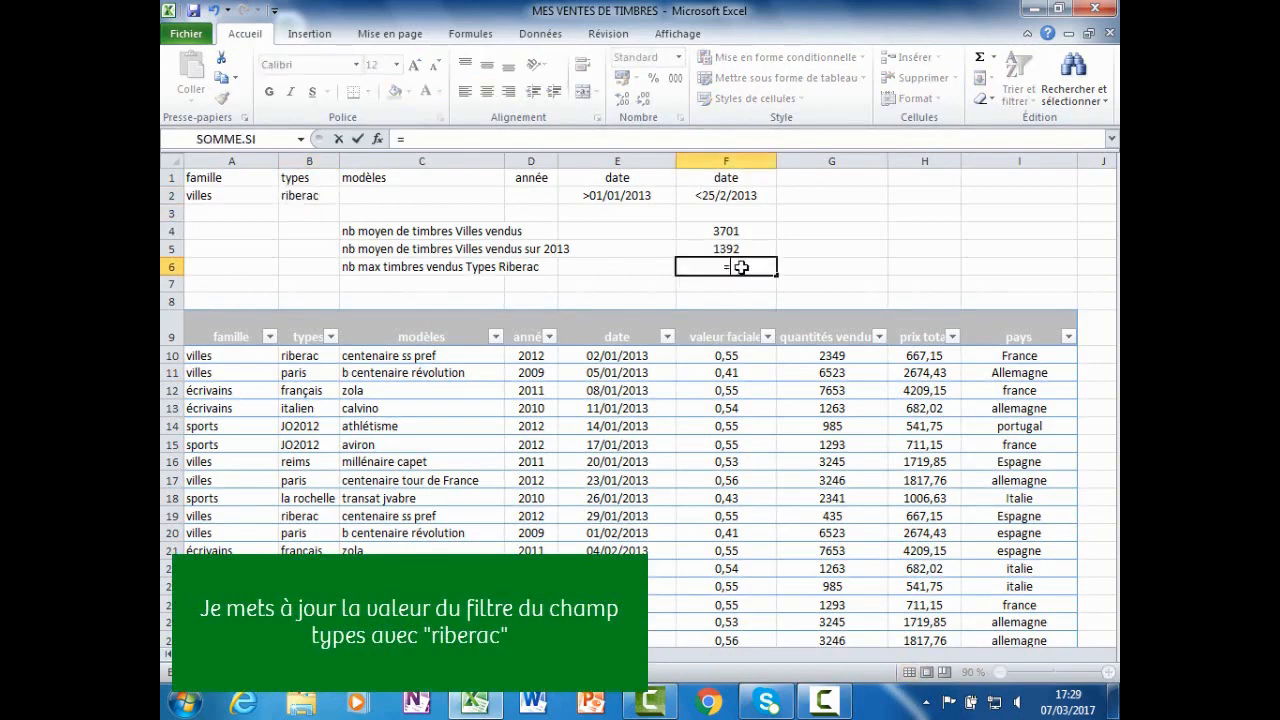
type("bd")
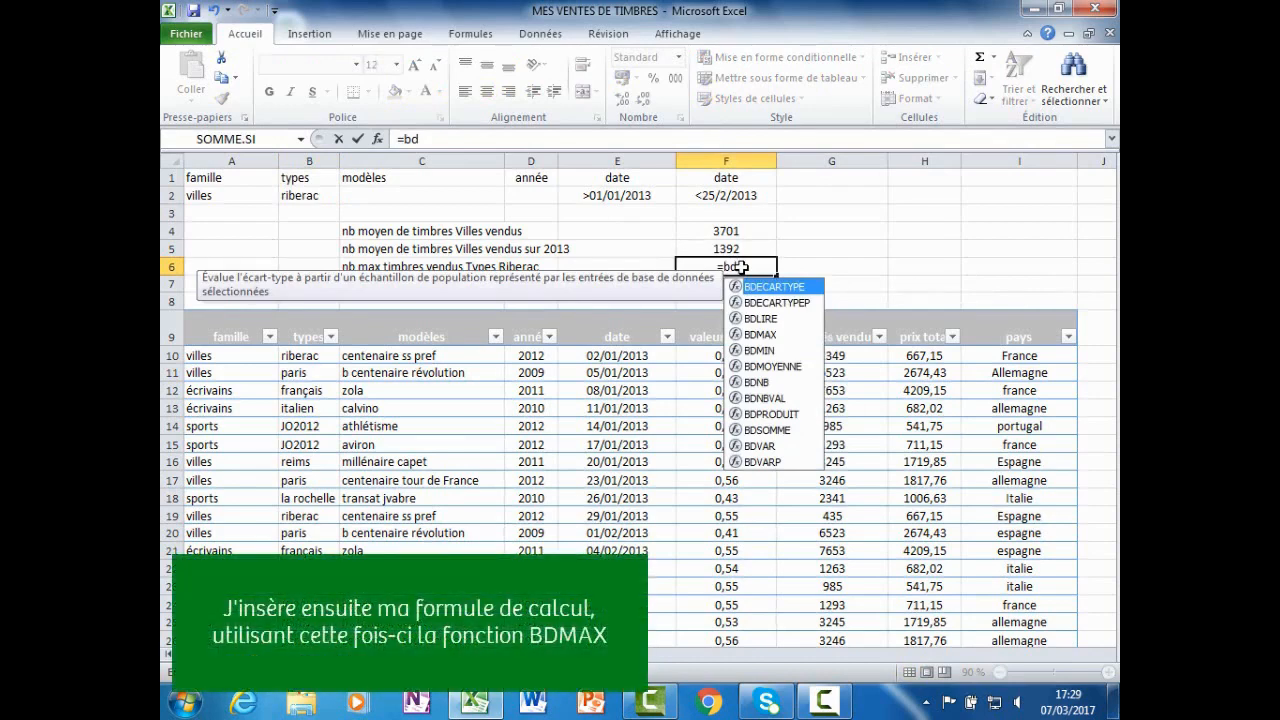
type("max")
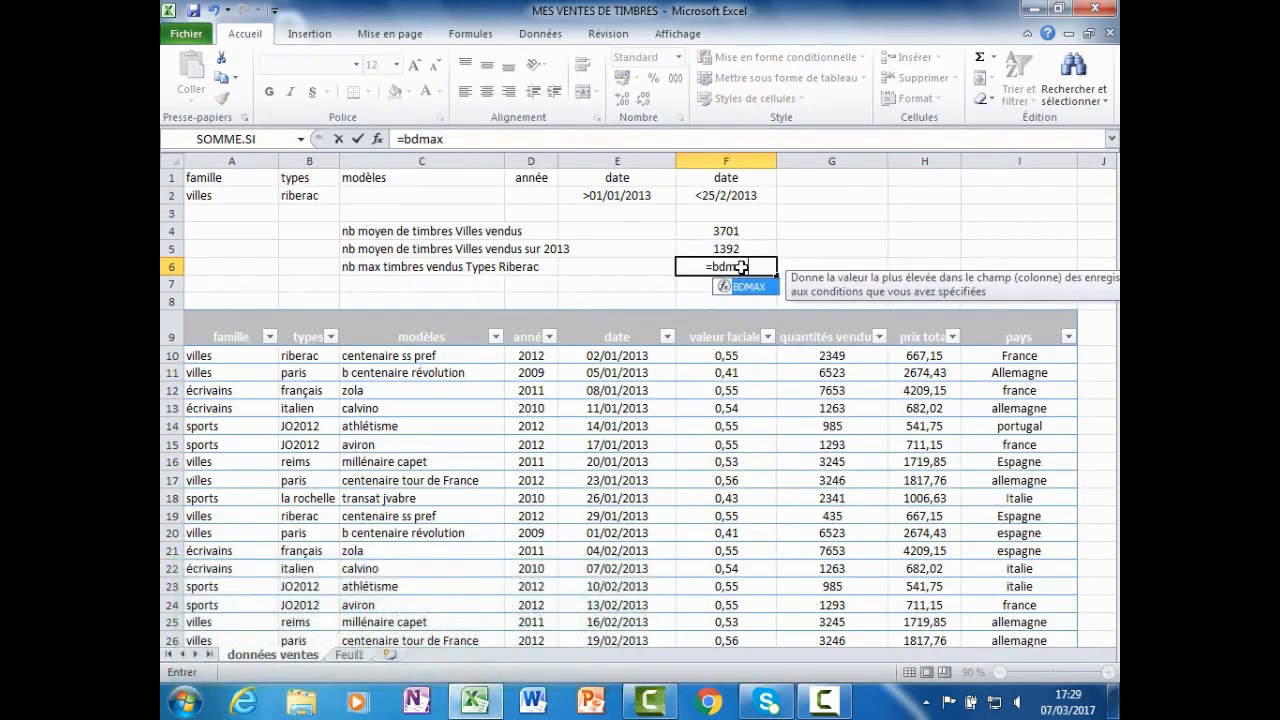
type("(")
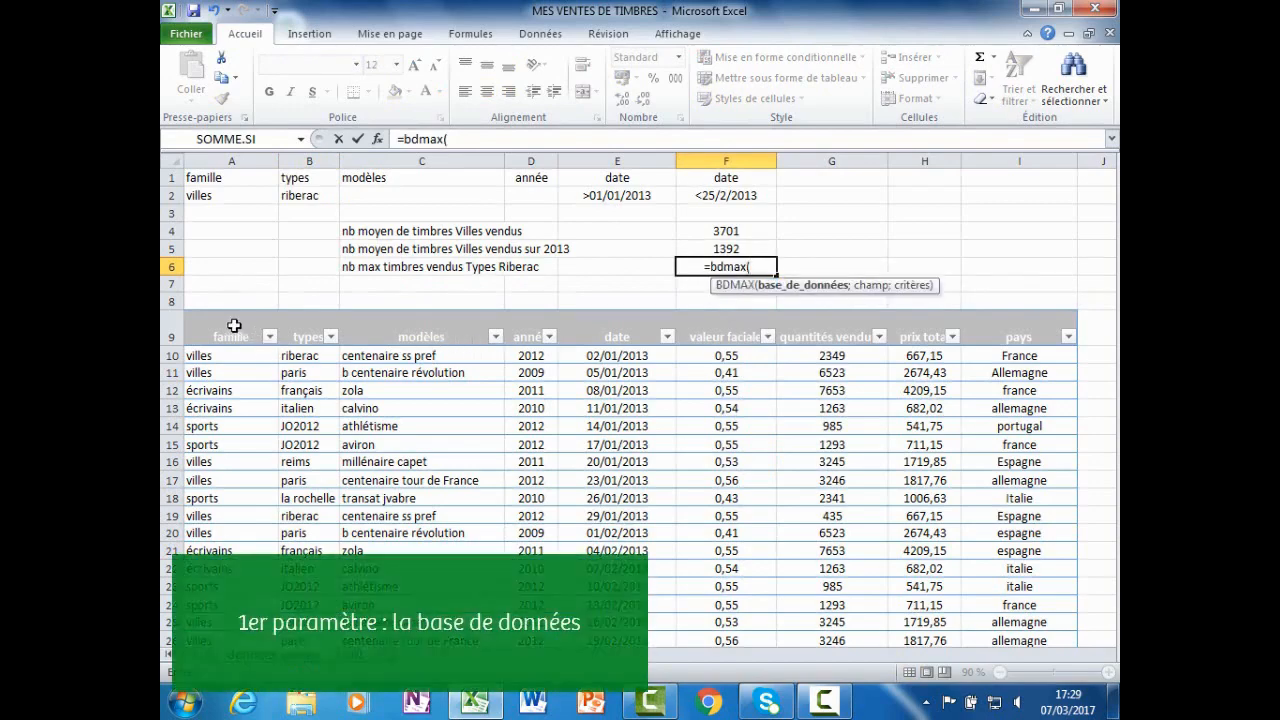
left_click_drag(232, 332, 1014, 612)
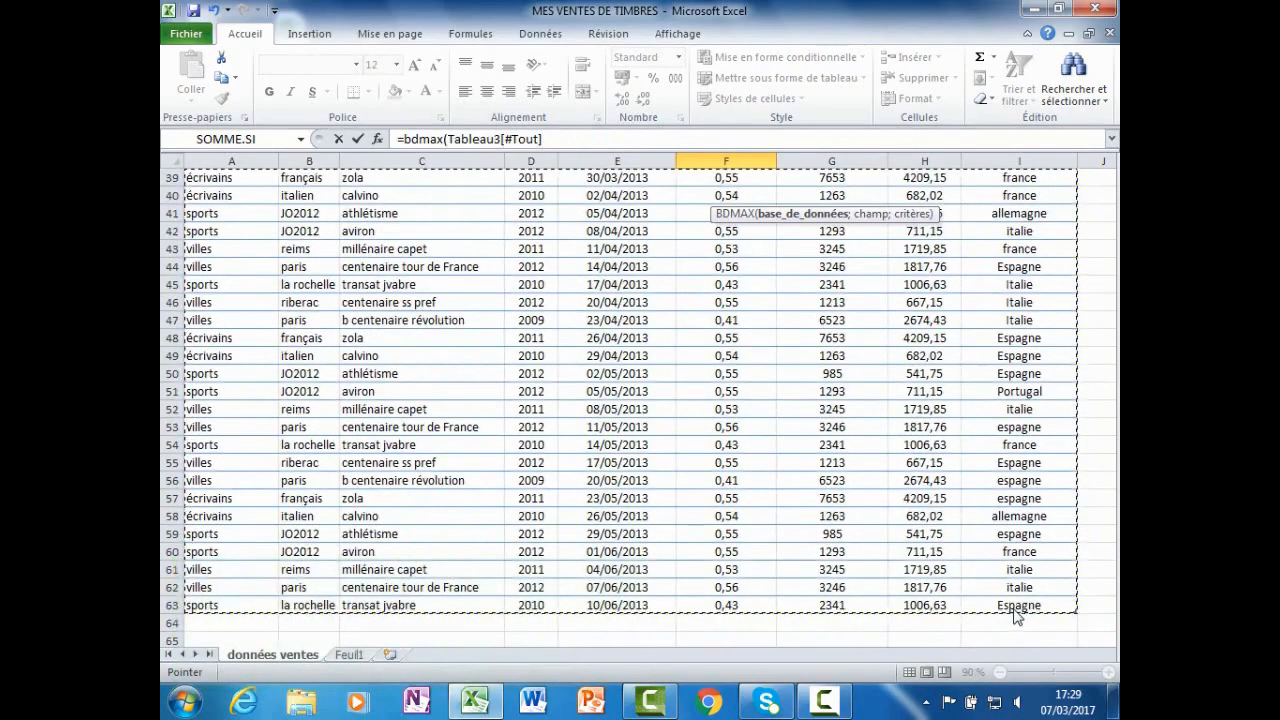
type(";")
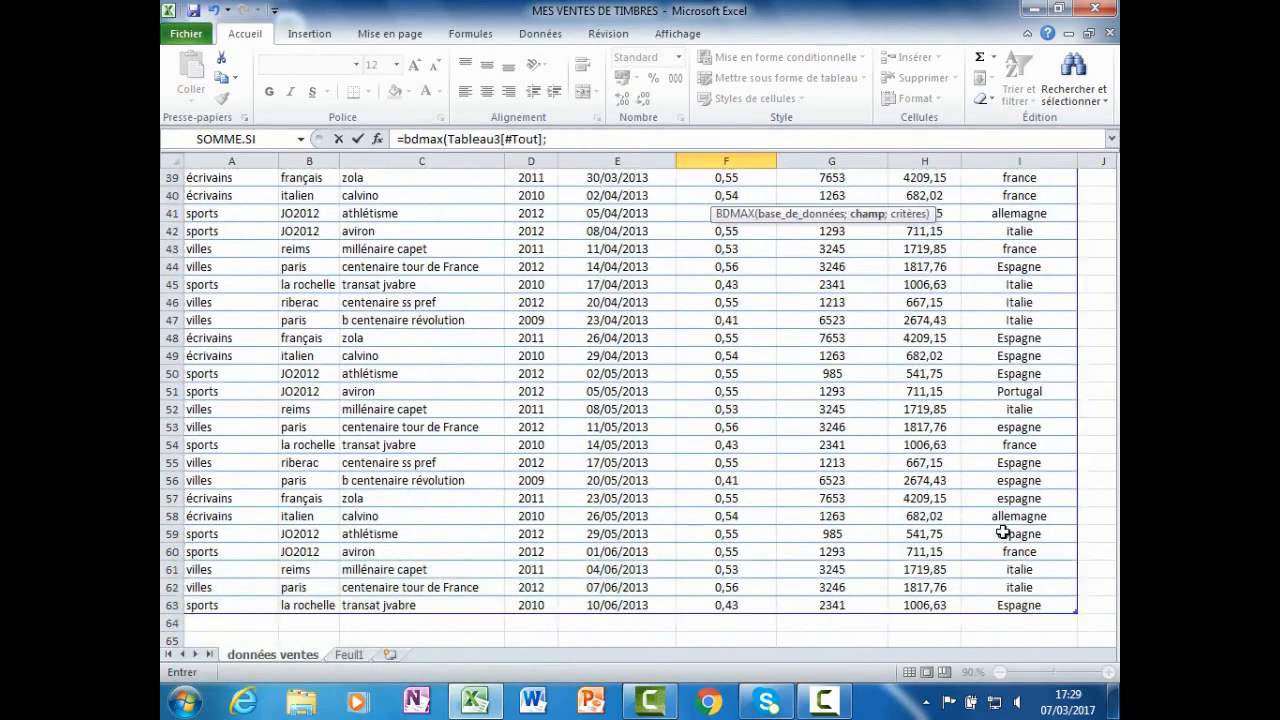
- Add "quantités vendues" as the field argument of the BDMAX formula in F6
scroll(1008, 530, "up", 10)
scroll(1003, 532, "up", 3)
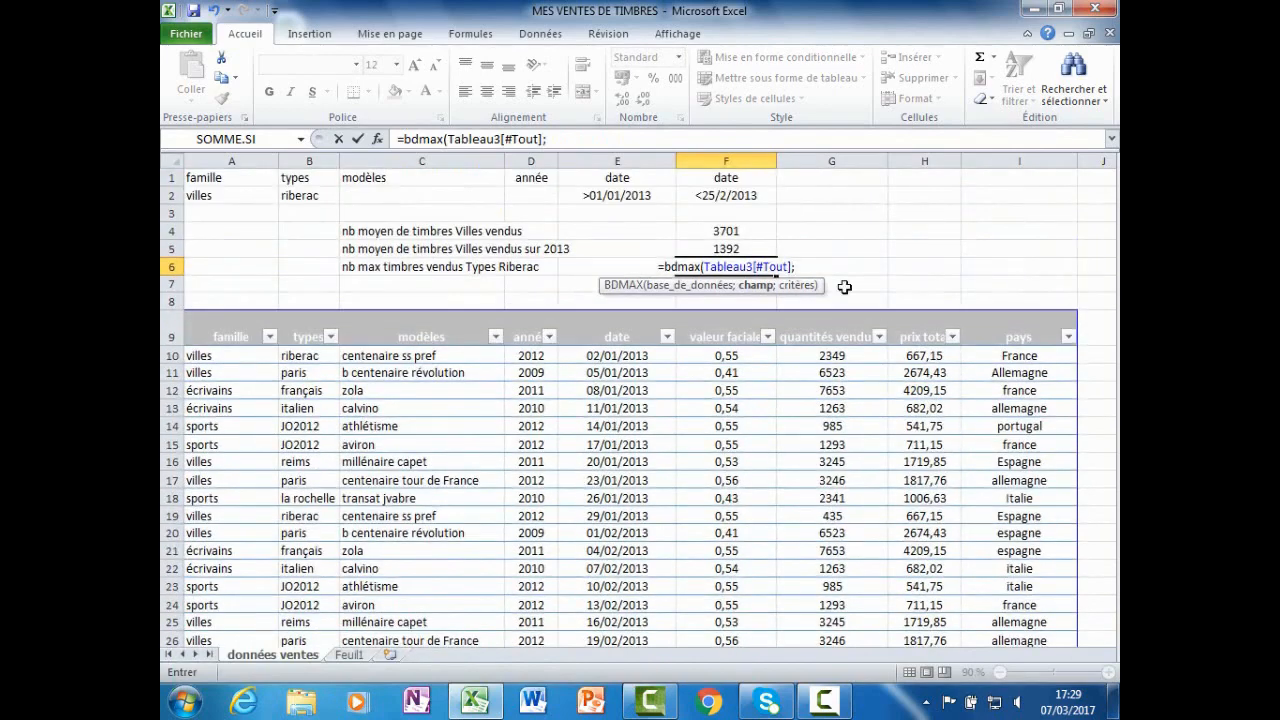
type("\"quantité")
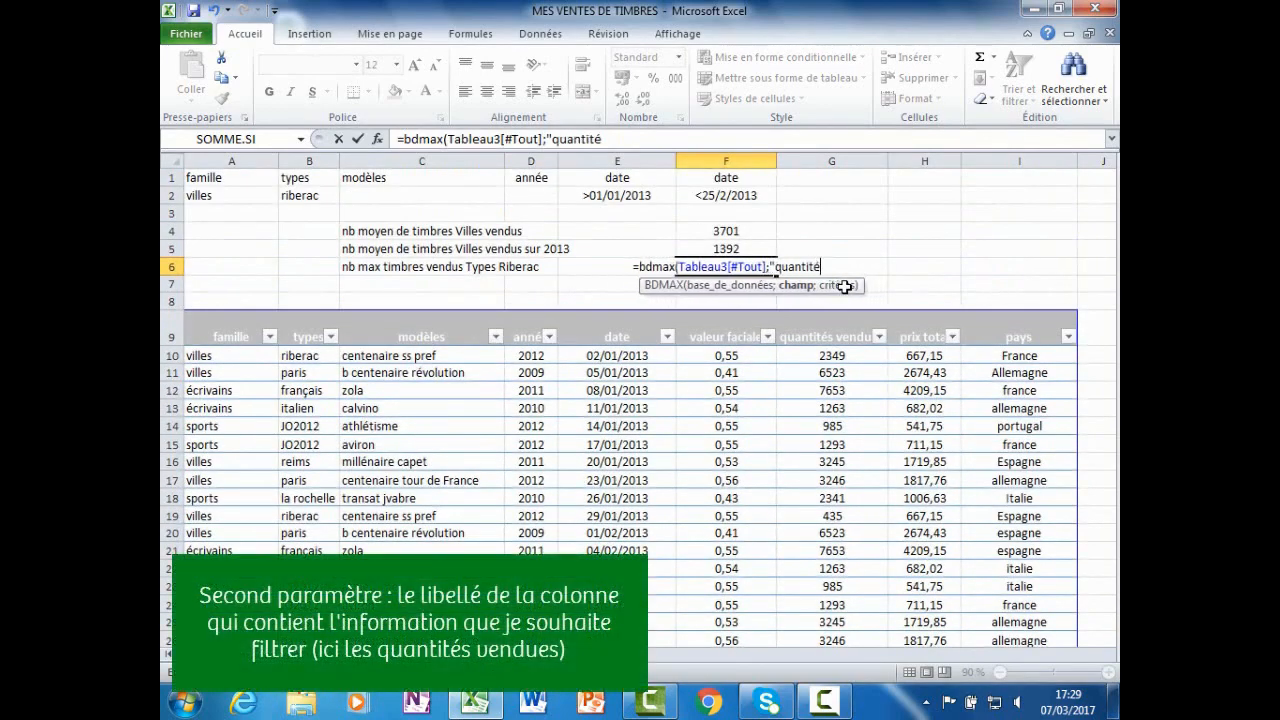
type("s ven")
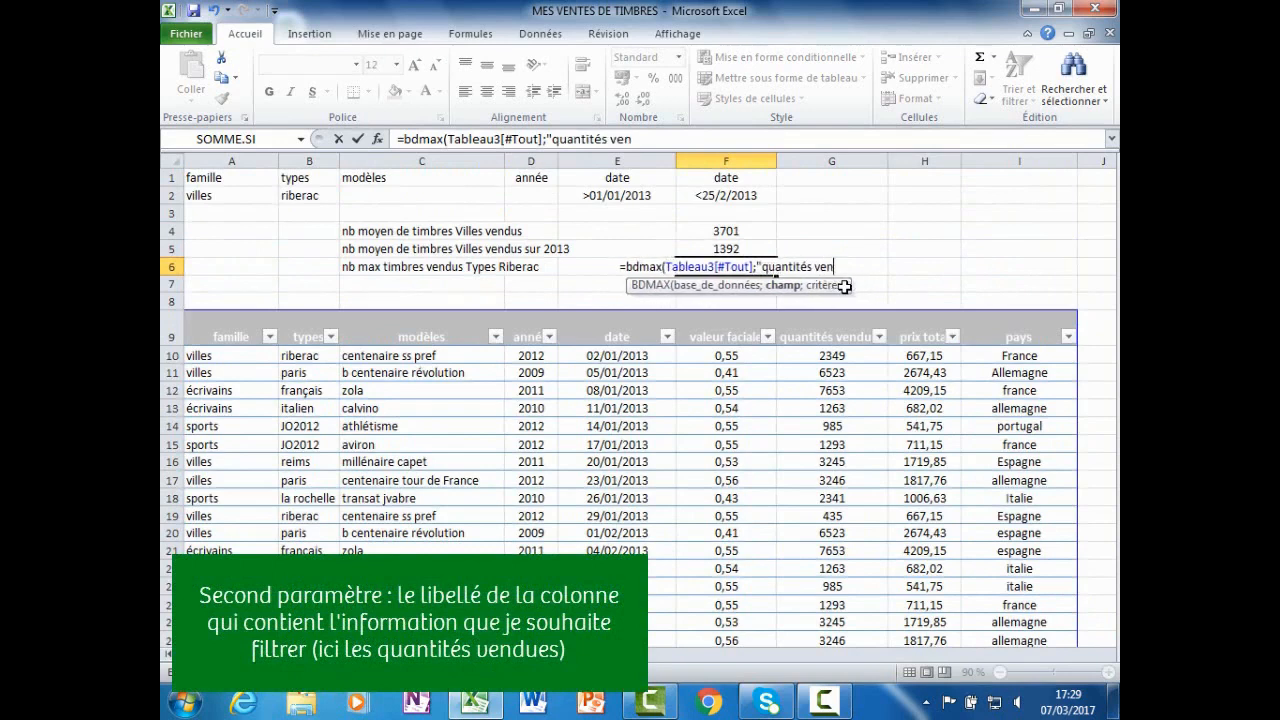
type("dues")
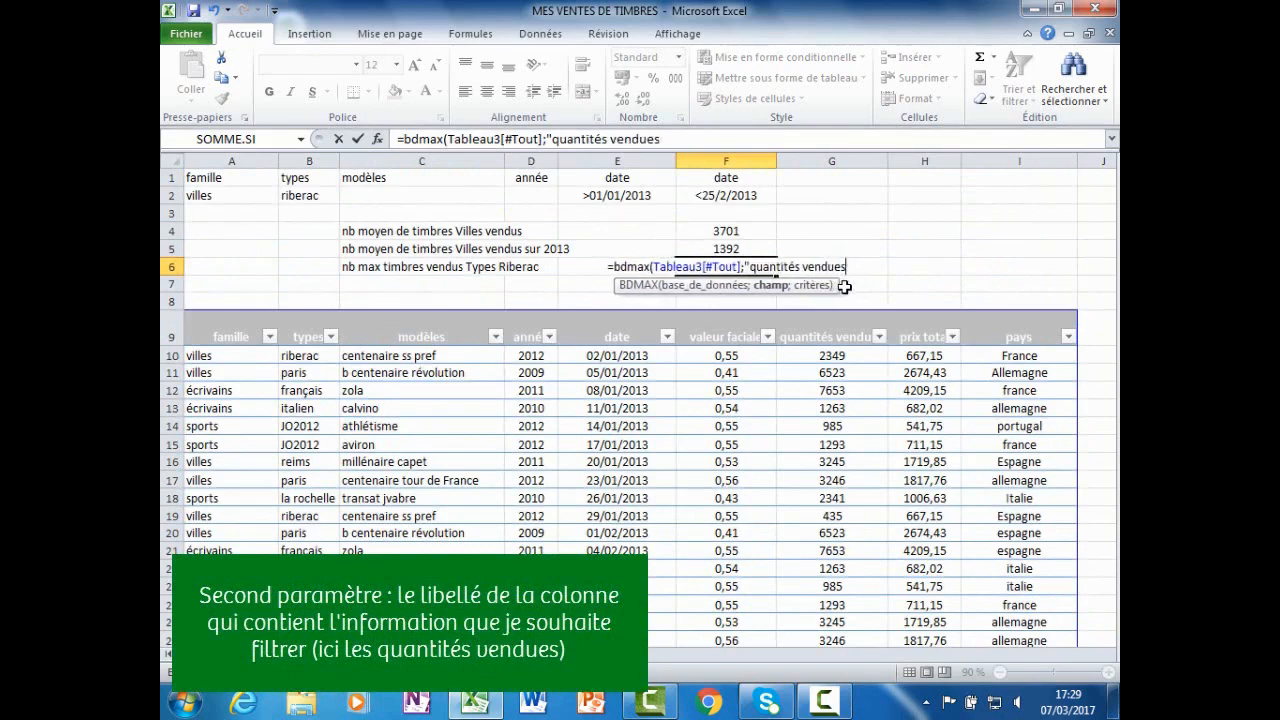
type("\";")
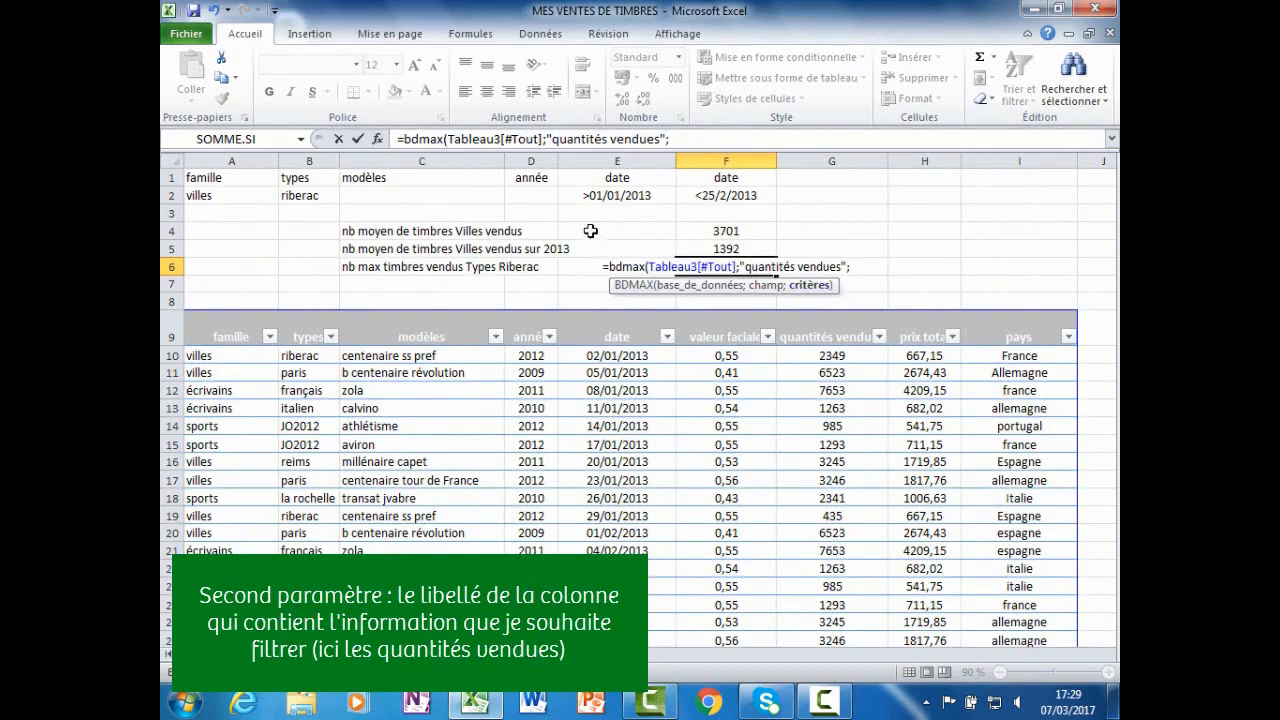
- Complete the BDMAX formula in F6 with the criteria range B1:B2
left_click(313, 177)
left_click_drag(313, 186, 313, 193)
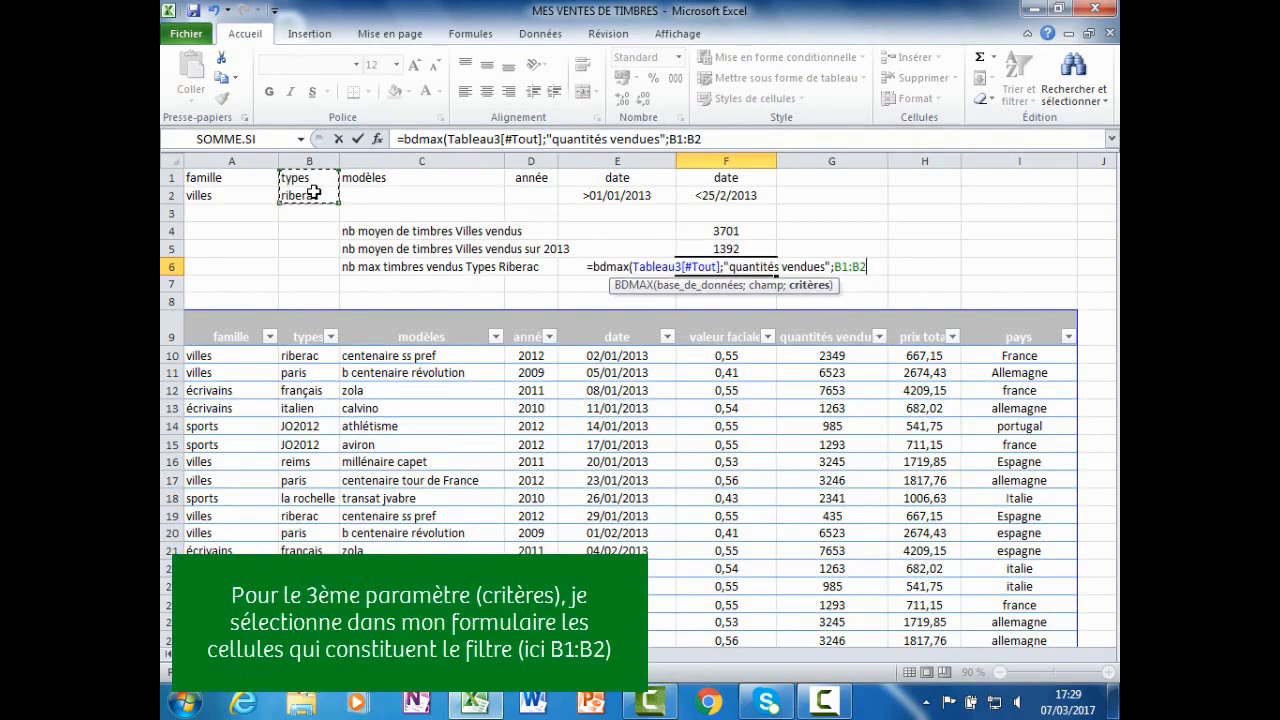
type(")")
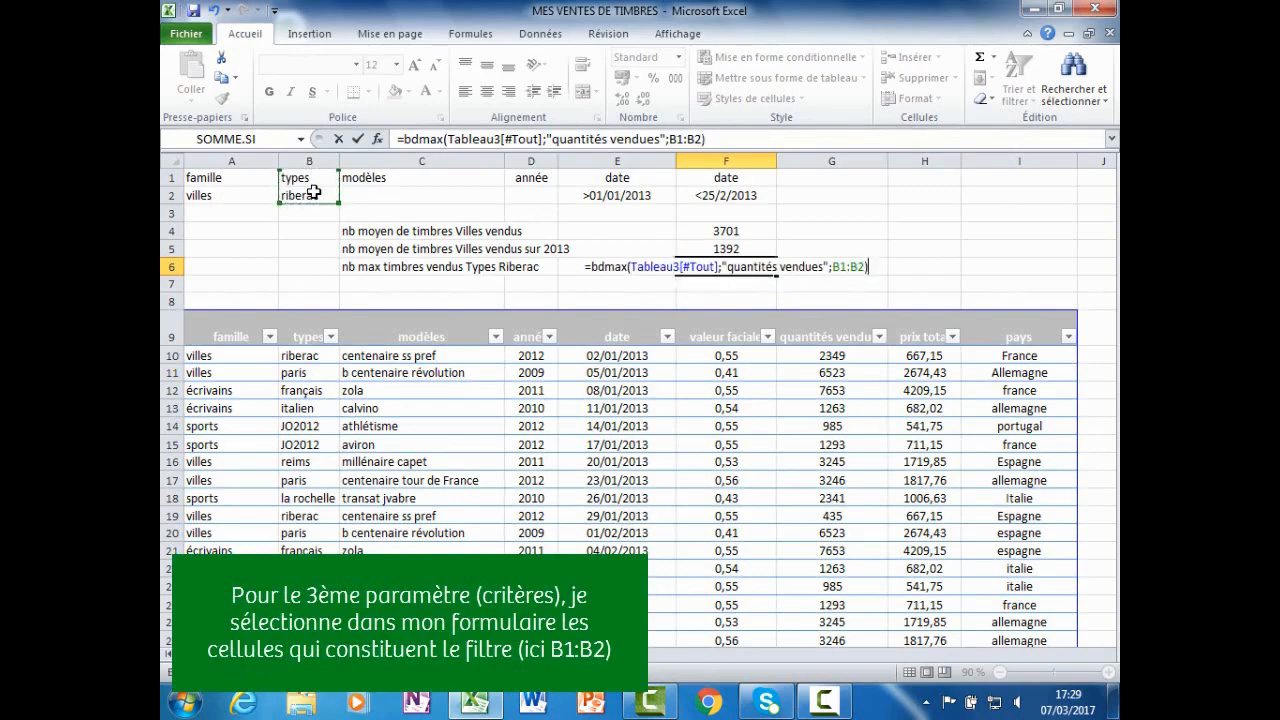
key("Return")
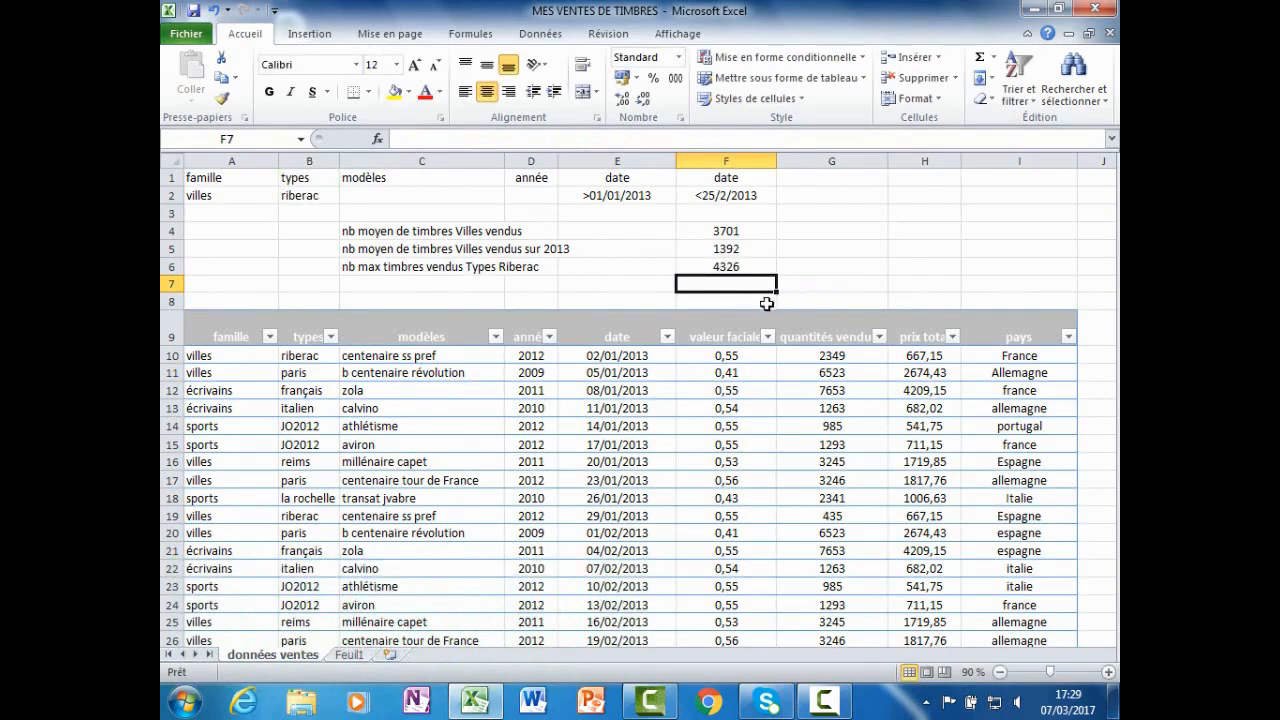
- Filter the table's types column to riberac only and select the highest quantity sold to check the BDMAX result
left_click(330, 336)
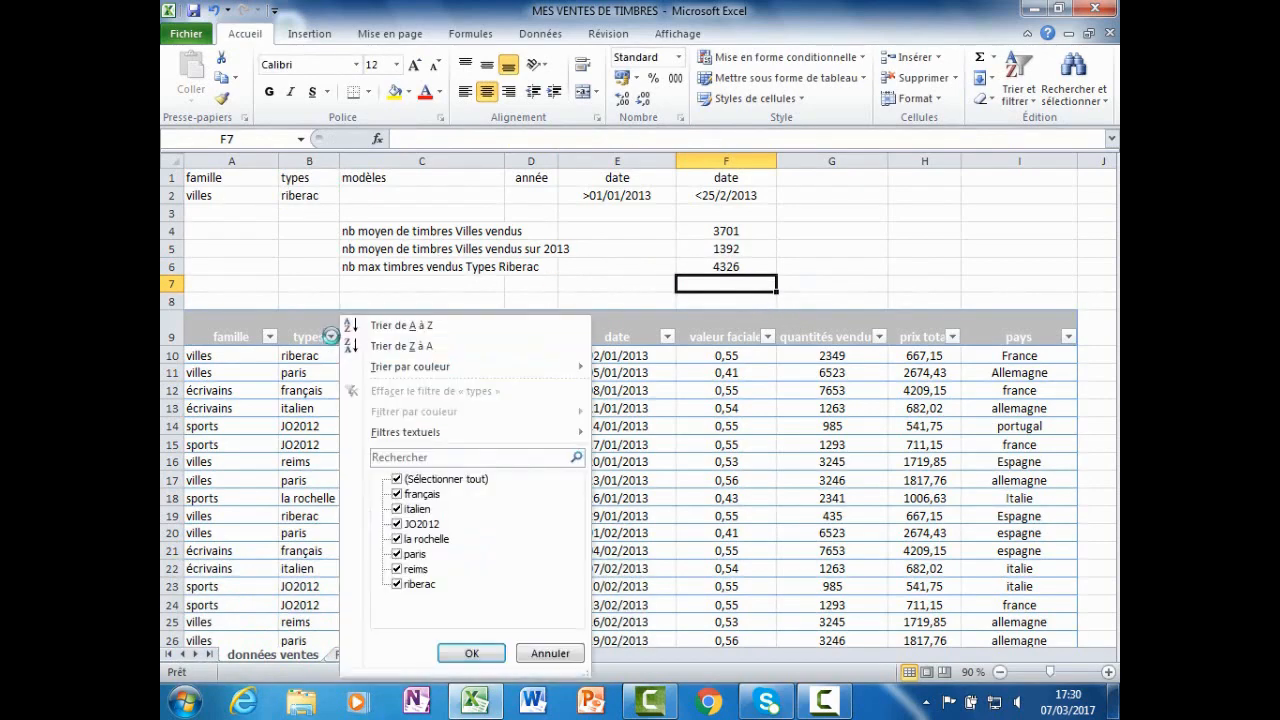
left_click(398, 479)
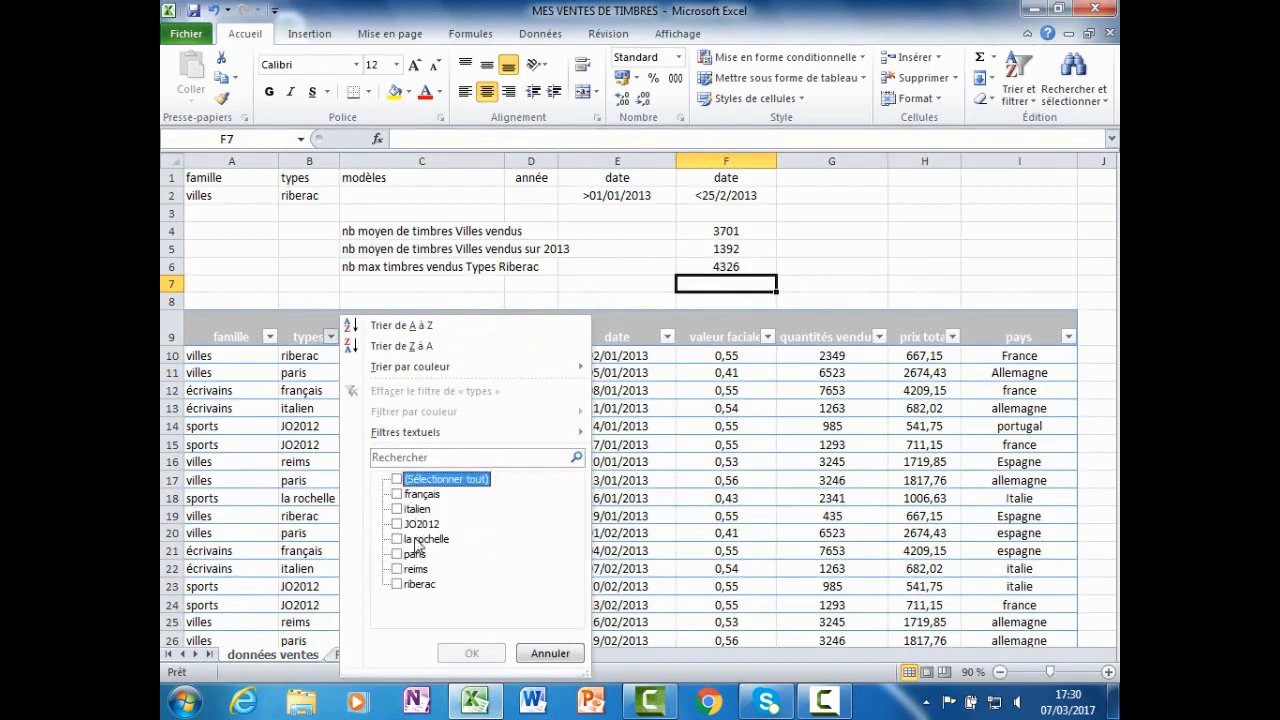
left_click(397, 584)
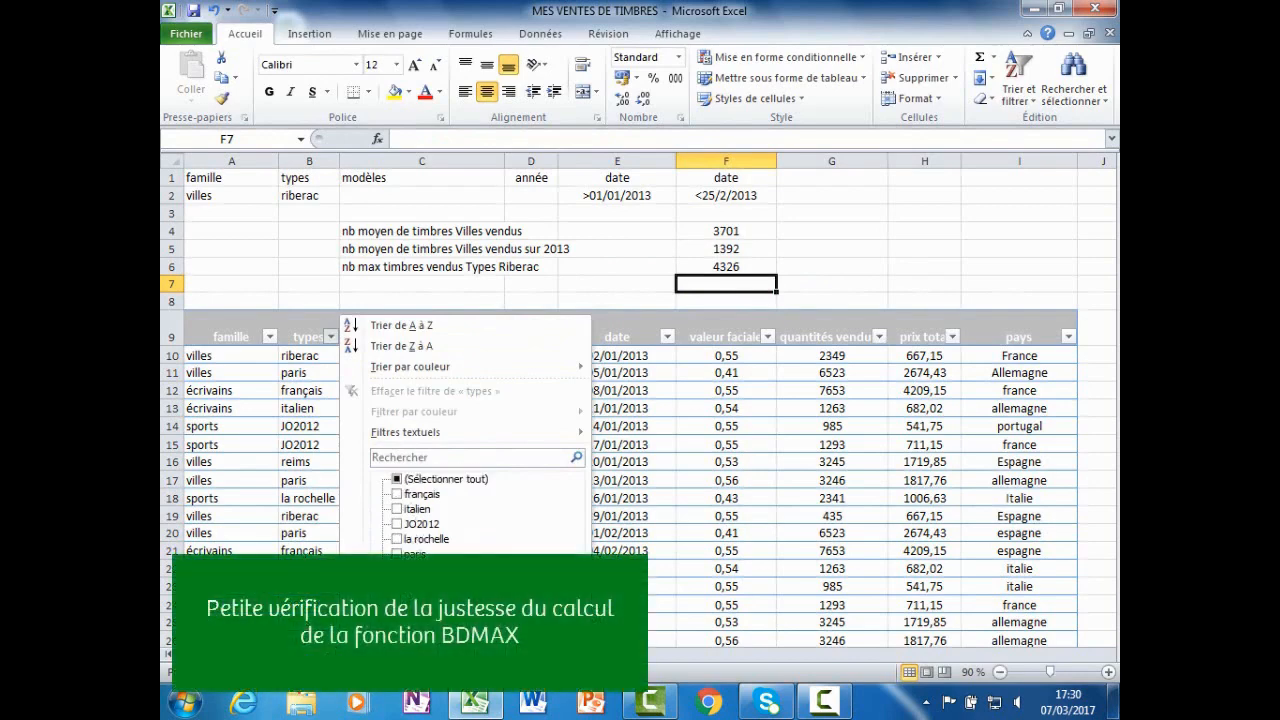
left_click(482, 636)
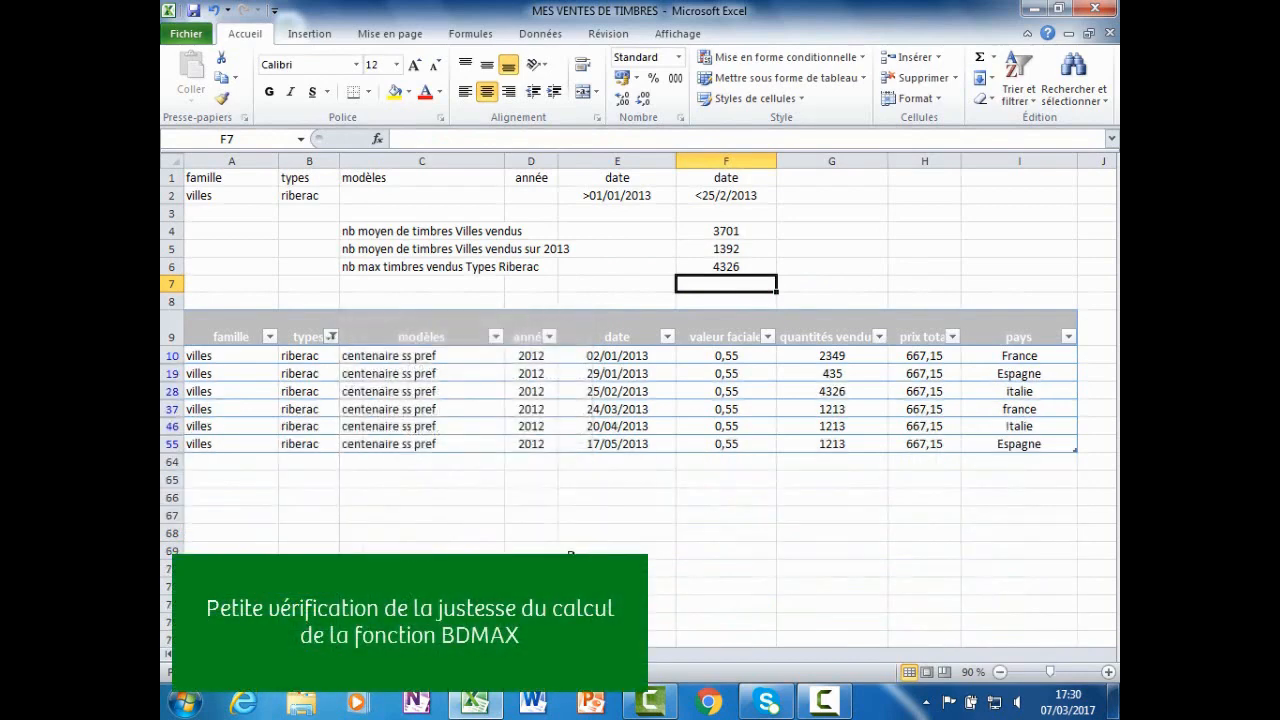
left_click(838, 394)
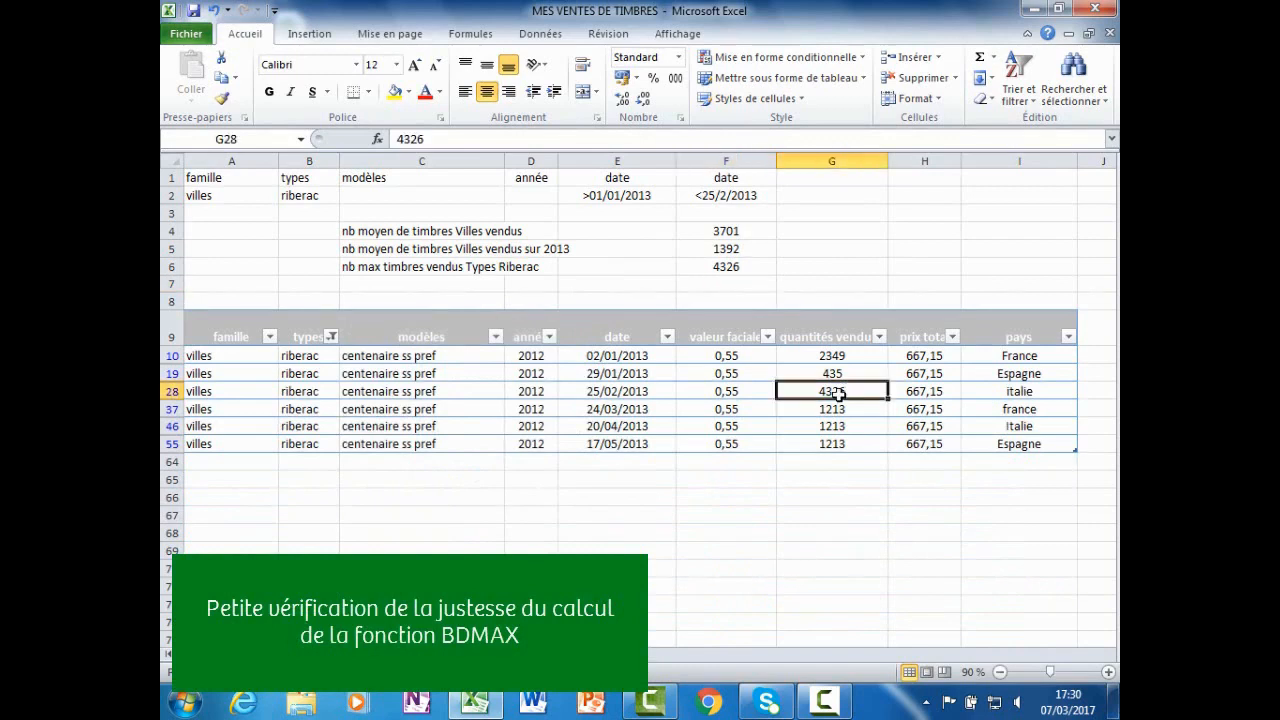